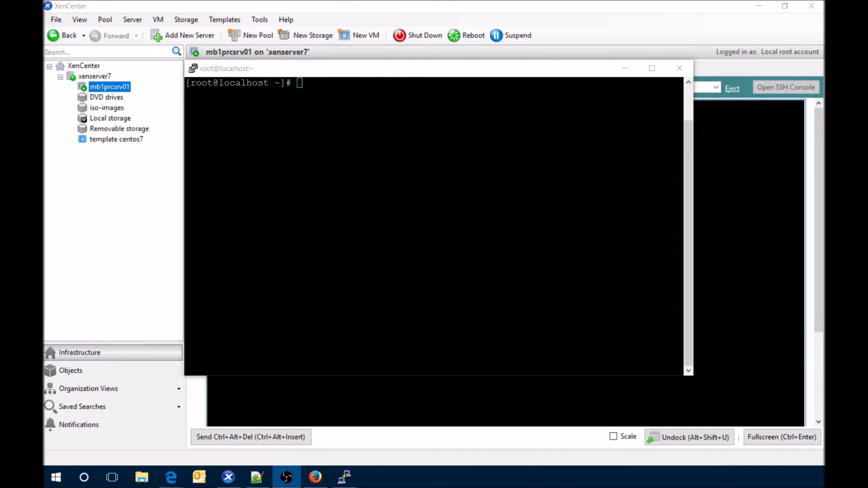
Step: Add the EPEL repository by installing the epel-release package with rpm -Uvh
key(alt+Tab)
text(rpm -Uvh https://dl.fedoraproject.org/pub/epel/epel-release-latest-7.noarch.rpm)
key(Return)
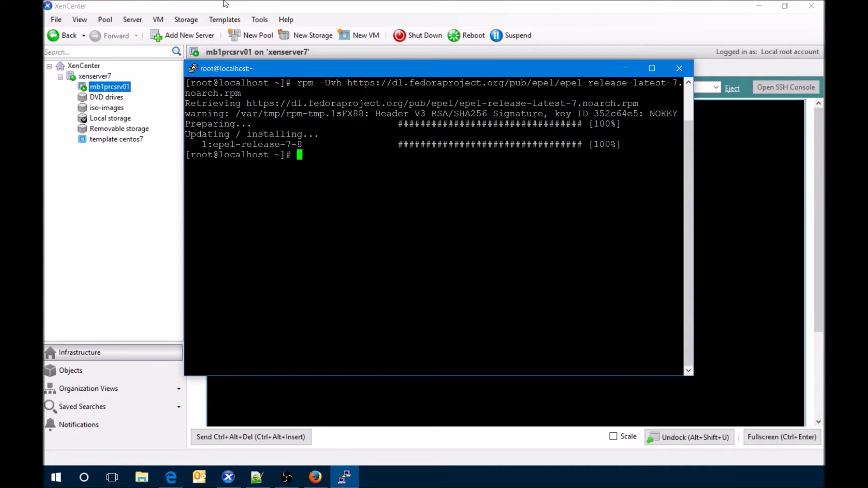
Step: Install the Docker, Cockpit, Kubernetes and etcd packages with yum
key(alt+Tab)
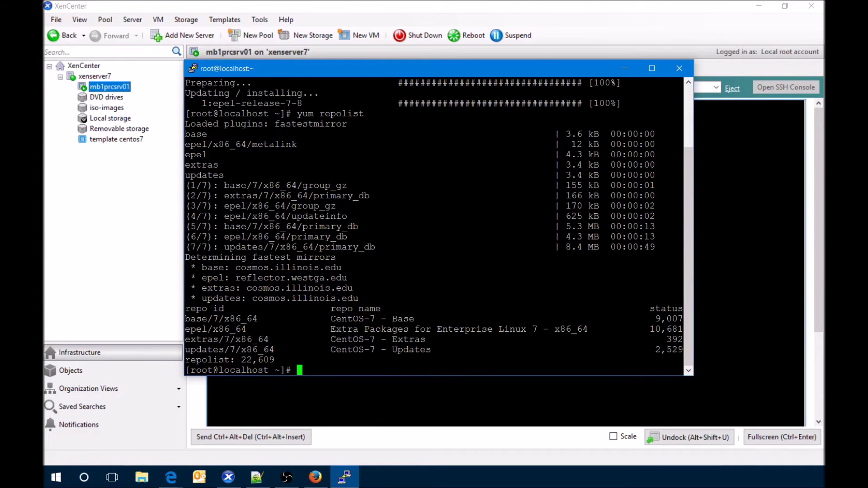
text(yum install docker cockpit cockpit-docker cockpit-kubernetes kubernetes etcd -y)
key(Return)
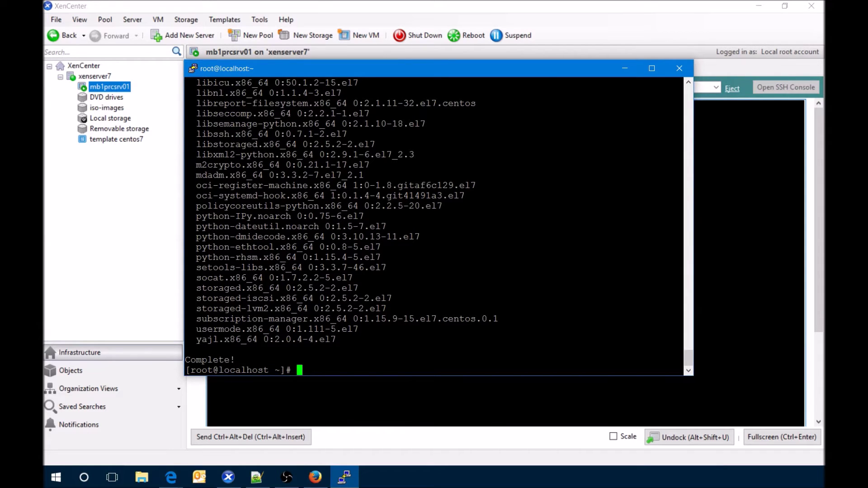
key(alt+Tab)
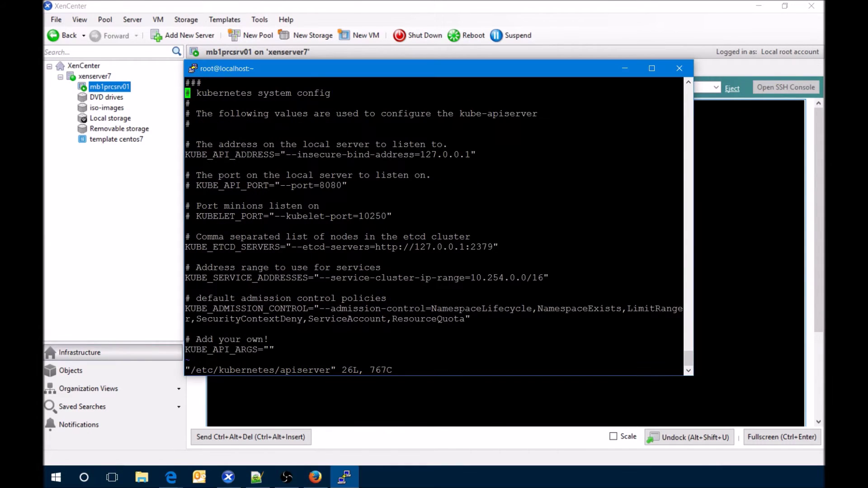
Step: Change the kube-apiserver bind address from 127.0.0.1 to 0.0.0.0
key(Down)
key(Down)
key(Down)
key(Down)
key(Down)
key(Down)
key(Right)
key(Right)
key(Right)
key(Right)
key(Right)
key(Right)
key(Right)
key(Right)
key(Right)
key(Right)
key(Right)
key(Right)
key(Right)
key(Right)
key(Right)
key(Right)
key(Right)
key(Right)
key(Right)
key(Right)
key(Right)
key(Right)
key(Right)
key(Right)
key(x)
key(x)
key(x)
key(i)
text(0)
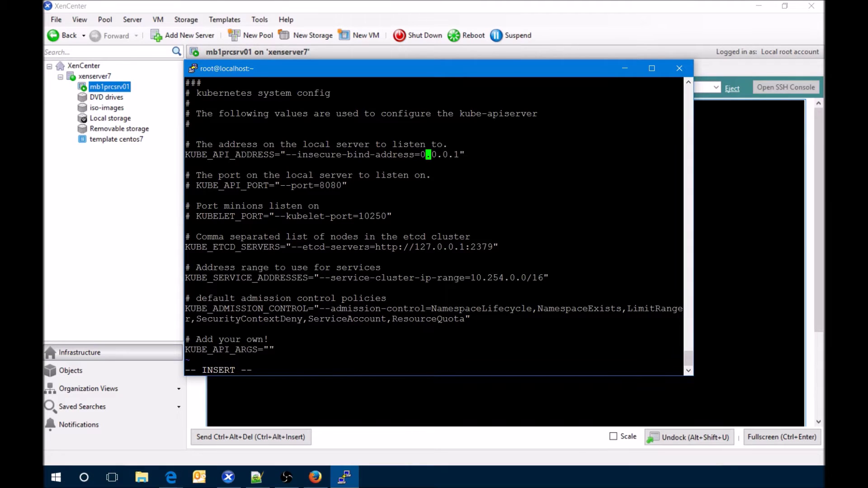
key(Right)
key(Right)
key(Right)
key(Right)
Step: Remove ServiceAccount from KUBE_ADMISSION_CONTROL and save /etc/kubernetes/apiserver with :wq
key(Right)
key(Delete)
text(0)
key(Down)
key(Down)
key(Down)
key(Down)
key(Down)
key(Down)
key(Down)
key(Down)
key(Down)
key(Down)
key(Down)
key(Down)
key(Down)
key(Down)
key(Down)
key(Down)
key(Down)
key(Down)
key(Up)
key(Up)
key(Right)
key(Right)
key(Right)
key(Right)
key(Right)
key(Right)
key(Right)
key(Right)
key(Right)
key(Right)
key(Right)
key(Right)
key(Right)
key(Right)
key(Right)
key(Right)
key(Right)
key(Right)
key(Right)
key(Right)
key(Right)
key(Right)
key(Right)
key(Right)
key(Right)
key(Right)
key(Right)
key(Right)
key(Right)
key(Right)
key(Right)
key(Right)
key(Right)
key(Right)
key(Right)
key(Right)
key(Right)
key(Right)
key(Right)
key(Right)
key(Right)
key(Delete)
key(Delete)
key(Delete)
key(Delete)
key(Delete)
key(Delete)
key(Delete)
key(Delete)
key(Delete)
key(Delete)
key(Delete)
key(Delete)
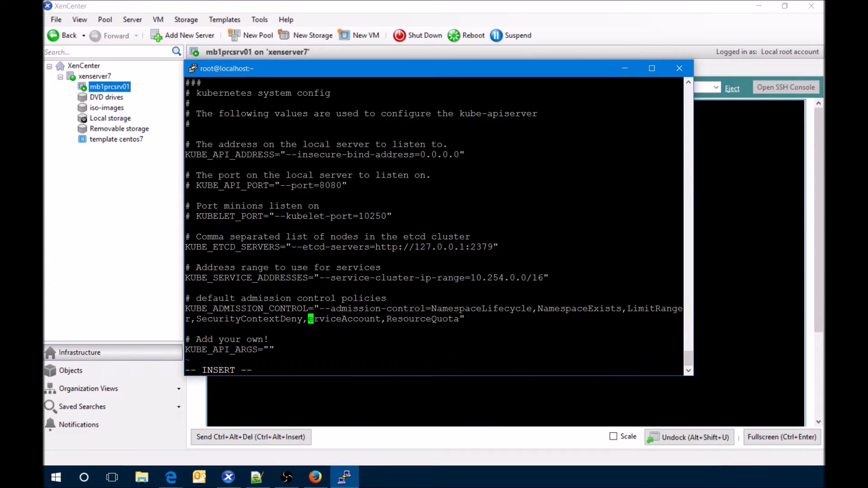
key(Delete)
key(Delete)
key(Delete)
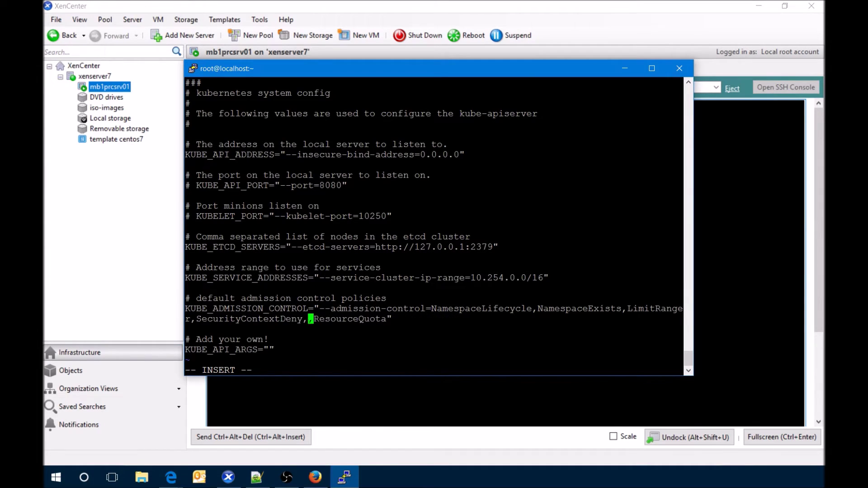
key(Right)
key(Right)
key(Right)
key(Right)
key(Right)
key(Right)
key(Right)
key(Right)
key(Right)
key(Right)
key(Right)
key(Right)
key(Right)
key(Right)
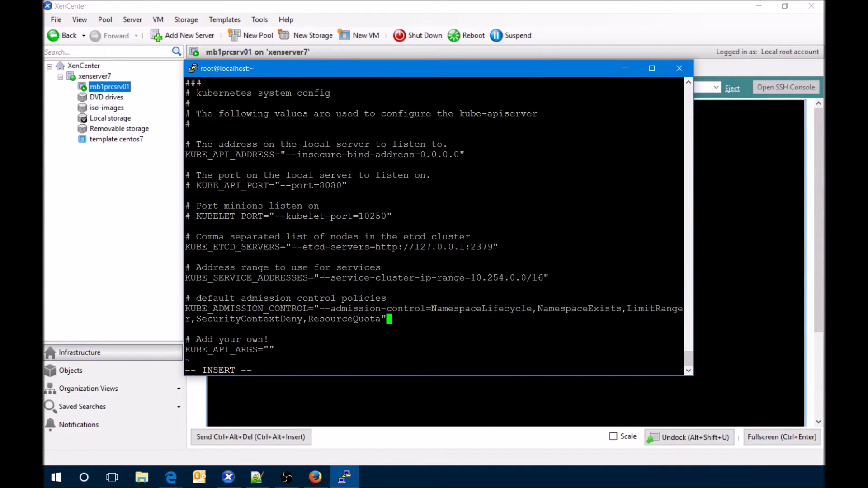
key(Escape)
text(:wq)
key(Return)
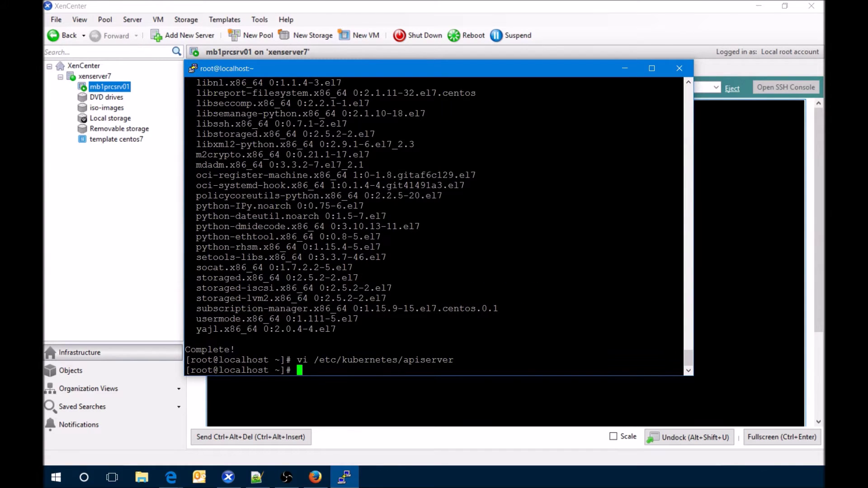
key(alt+Tab)
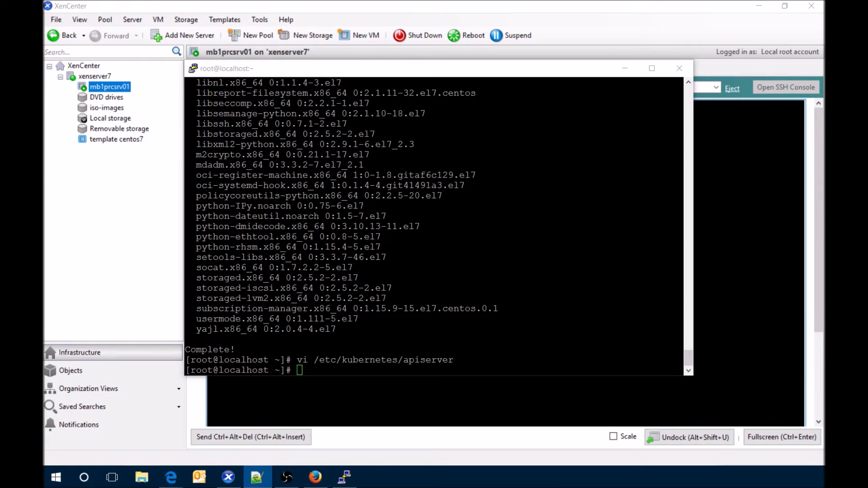
key(alt+Tab)
text(vi /etc/etcd/etcd.conf)
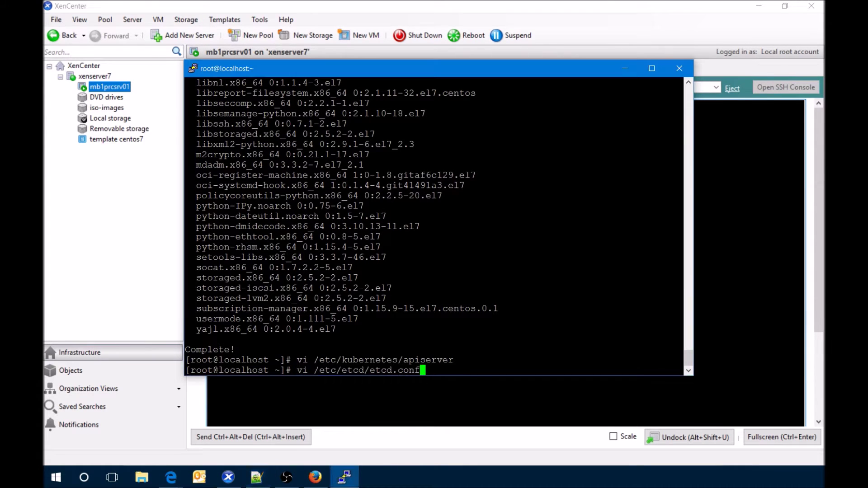
key(Return)
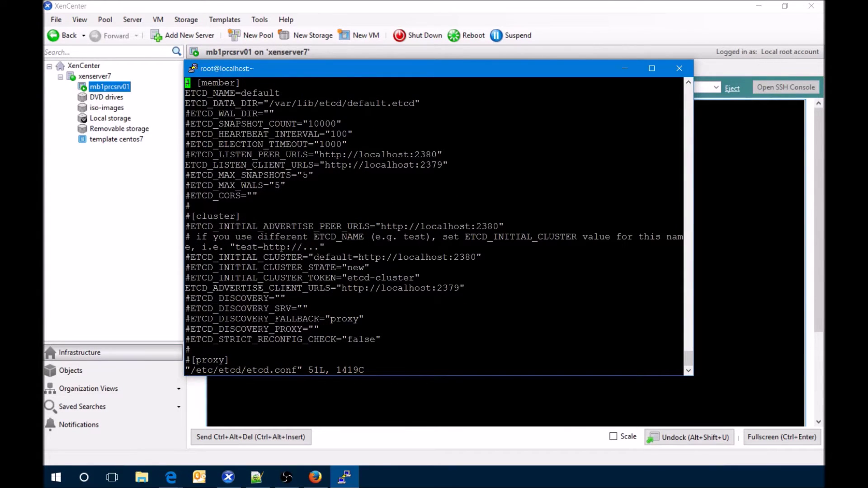
key(Down)
key(Down)
key(Down)
key(Down)
key(Down)
key(Down)
key(Down)
key(Down)
key(Right)
key(Right)
key(Right)
key(Right)
key(Right)
key(Right)
key(Right)
key(Right)
key(Right)
key(Right)
key(Right)
key(Right)
key(Right)
key(Right)
key(Right)
key(Right)
key(Right)
key(Right)
key(Right)
key(Right)
key(x)
key(x)
key(x)
key(x)
key(x)
key(x)
key(x)
key(x)
key(x)
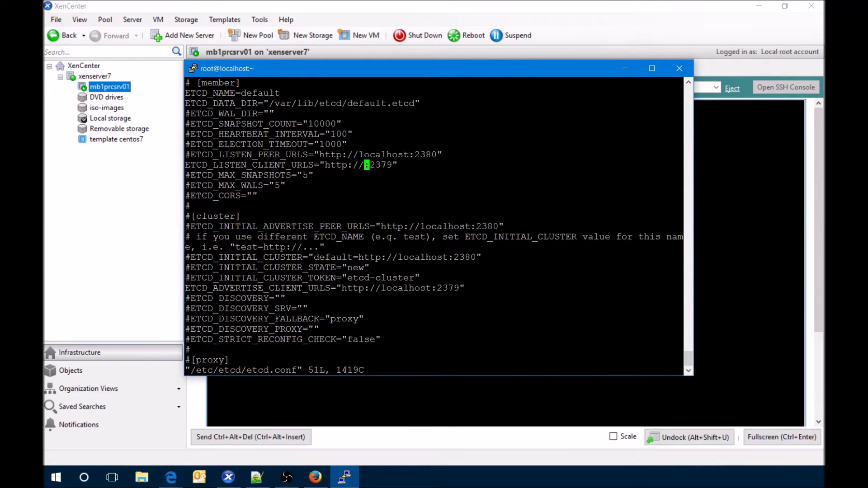
text(i0.0.0.0)
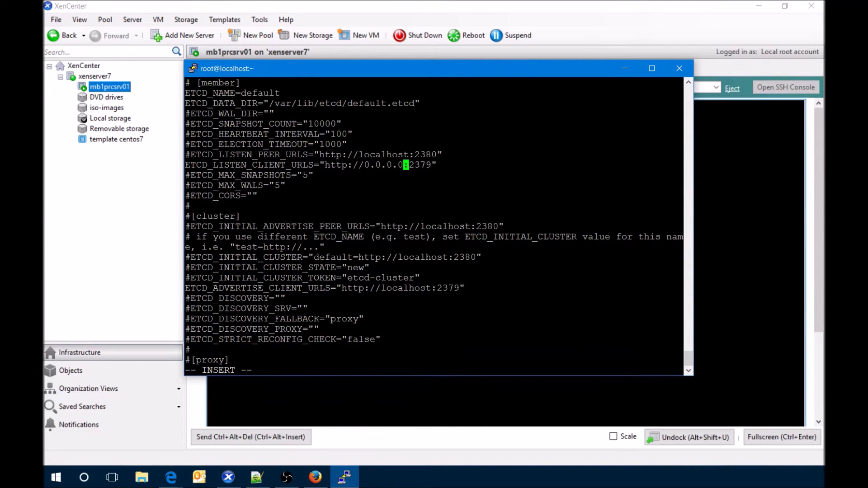
key(Right)
key(Right)
key(Right)
key(Right)
key(Right)
key(Right)
key(Escape)
text(:wq)
key(Return)
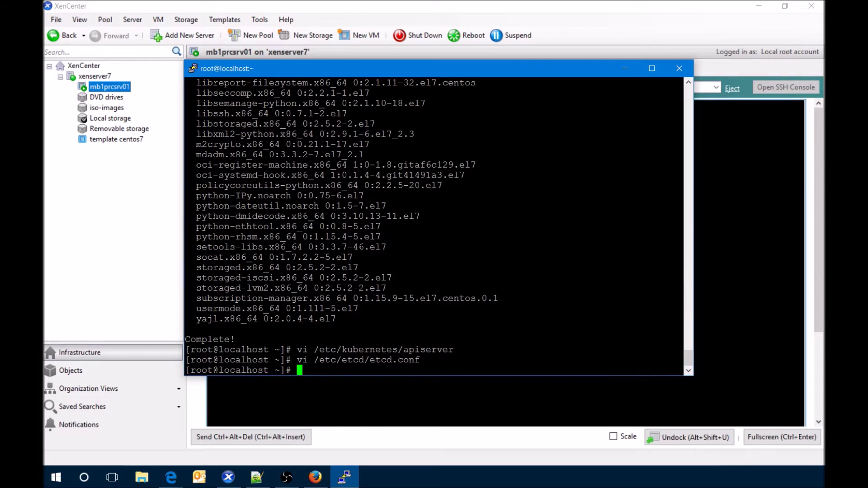
Step: Enable and start etcd, kube-apiserver, controller-manager, scheduler, kubelet, docker, kube-proxy and cockpit.socket
key(alt+Tab)
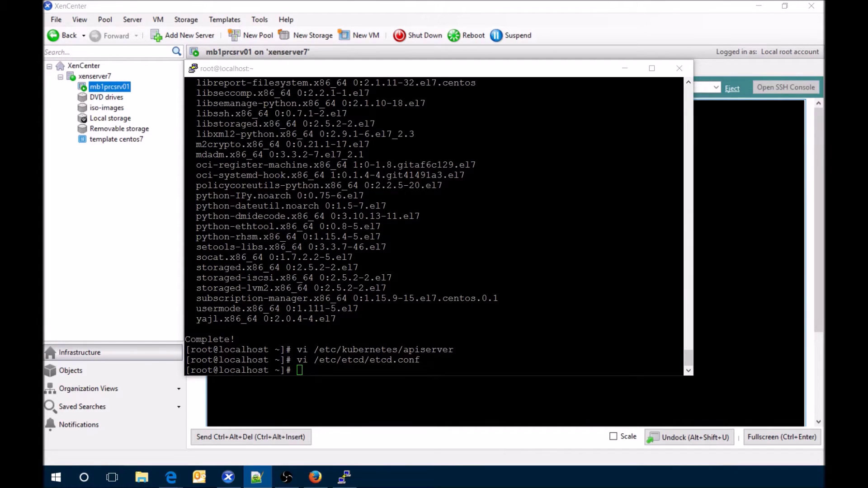
key(alt+Tab)
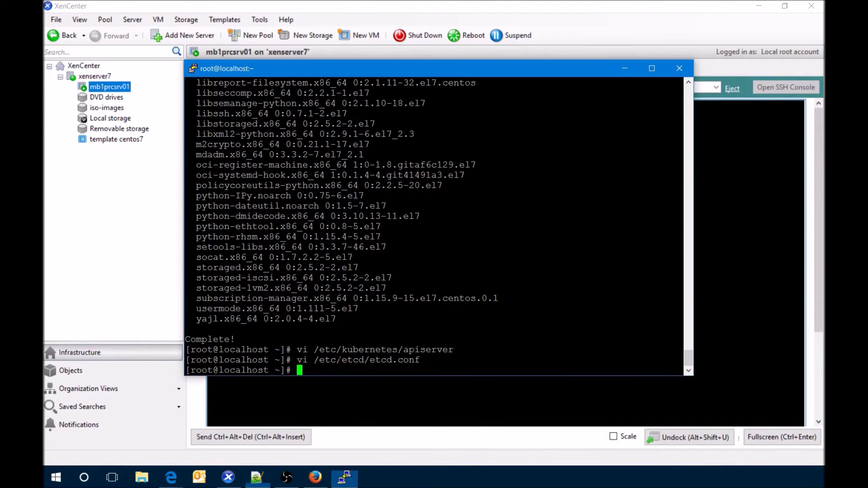
text(systemctl enable --now etcd kube-apiserver kube-controller-manager kube-scheduler kubelet docker kube-proxy)
key(Return)
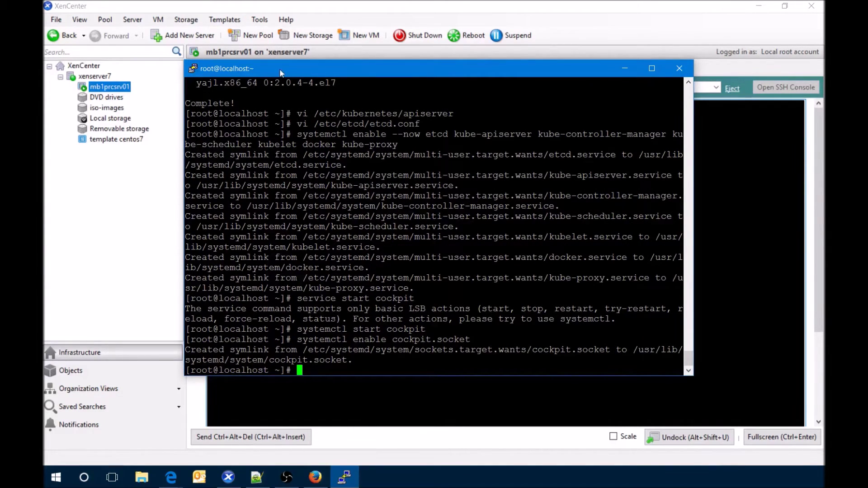
drag(279, 69, 528, 87)
Step: Load 10.10.10.131:9090 in Firefox and add a security exception for its certificate
click(316, 477)
click(246, 72)
text(:9)
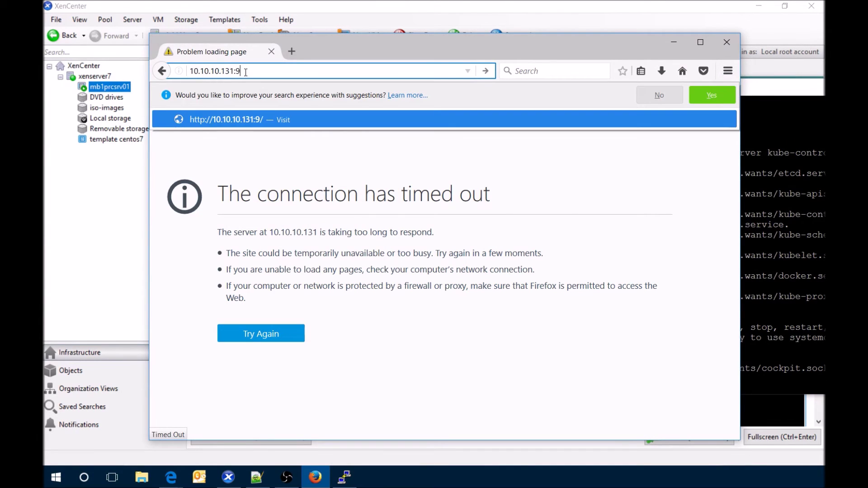
text(090)
key(Return)
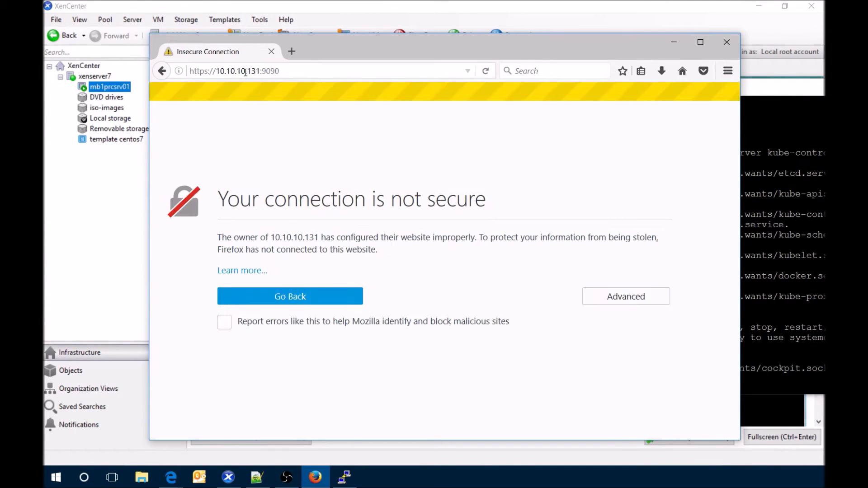
click(612, 299)
scroll(464, 358, down, 1)
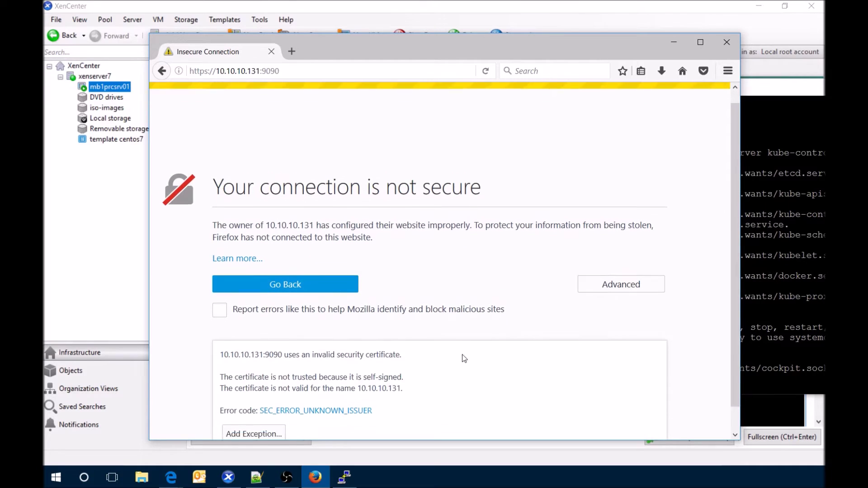
click(253, 409)
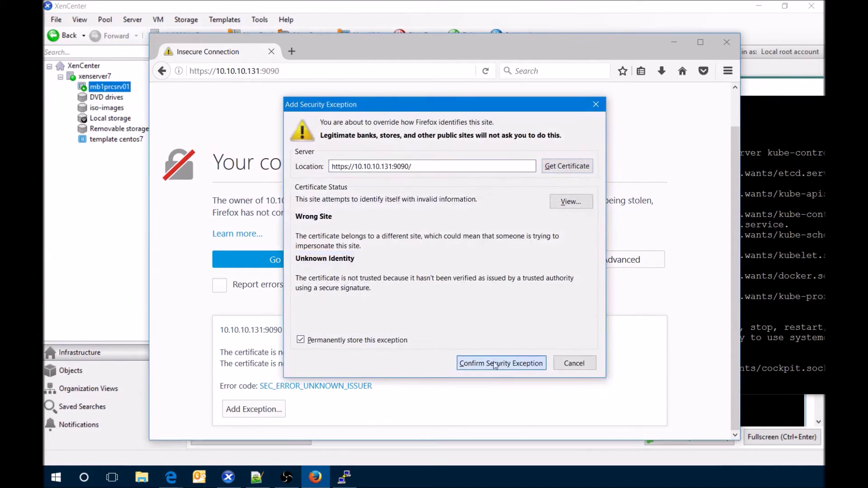
click(501, 364)
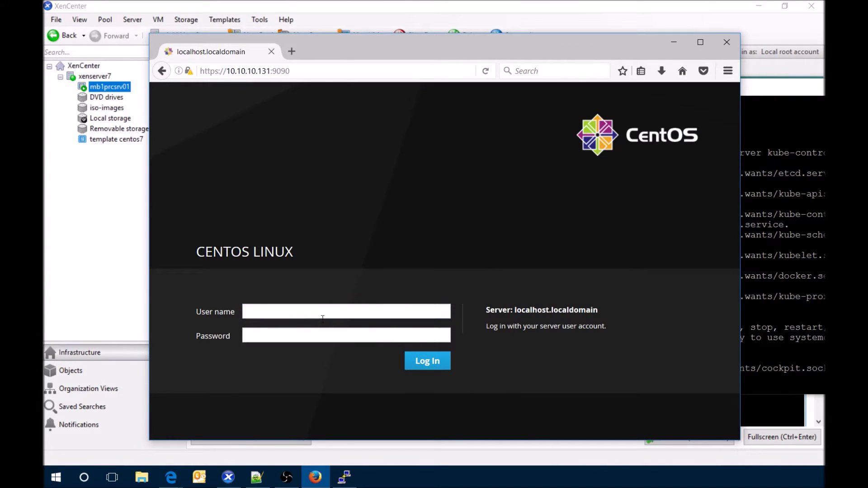
Step: Log in to Cockpit as root with the account password
text(roo)
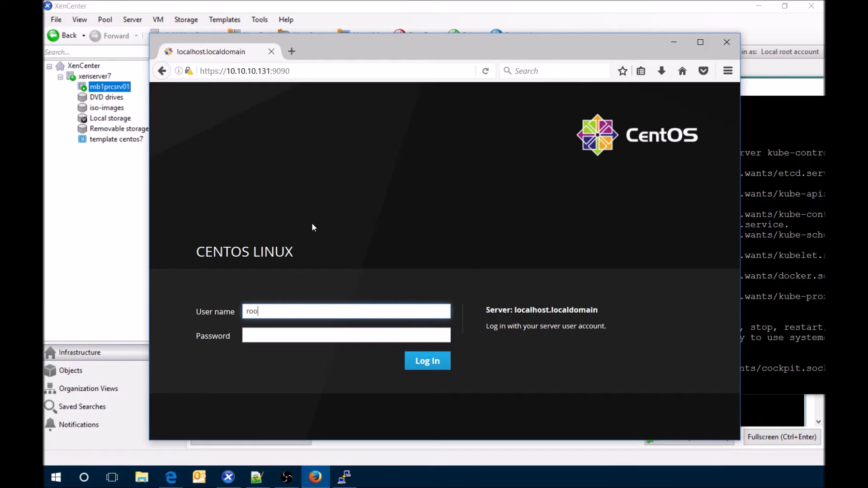
text(t)
key(Tab)
text(•••)
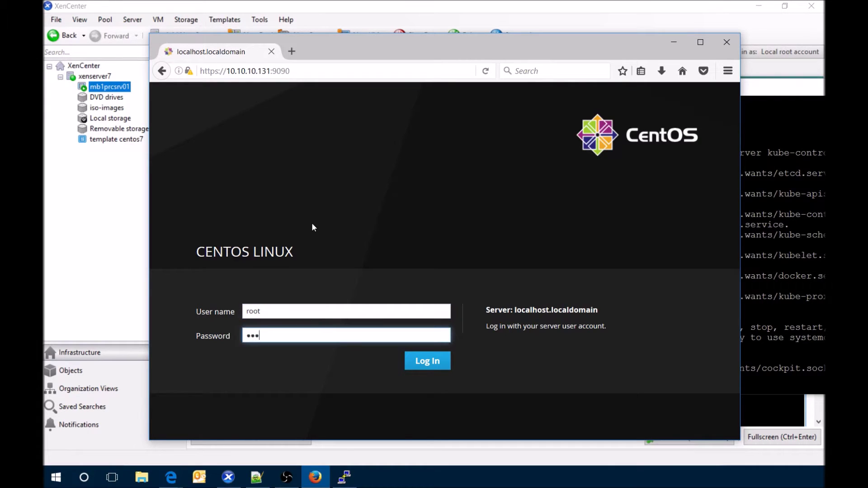
text(•••••)
key(Return)
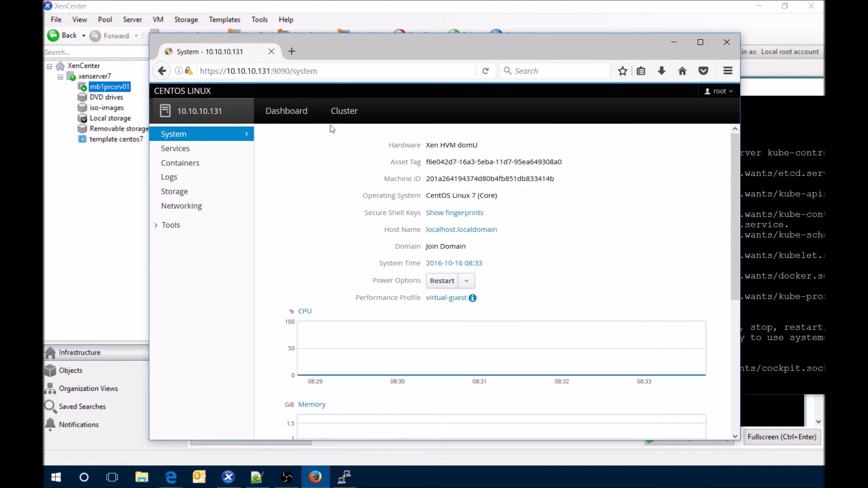
Step: Browse Dashboard and Cluster, then open host 10.10.10.131's System page and its Containers
scroll(315, 237, down, 5)
scroll(315, 237, up, 4)
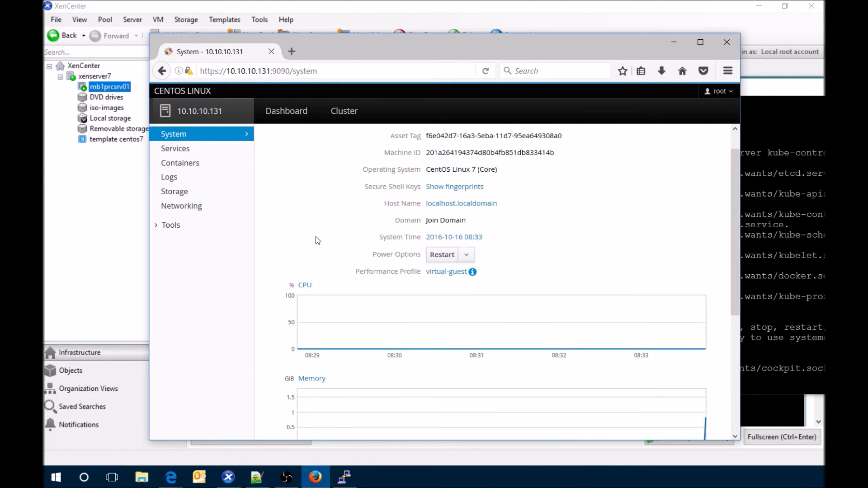
scroll(316, 237, up, 1)
click(285, 112)
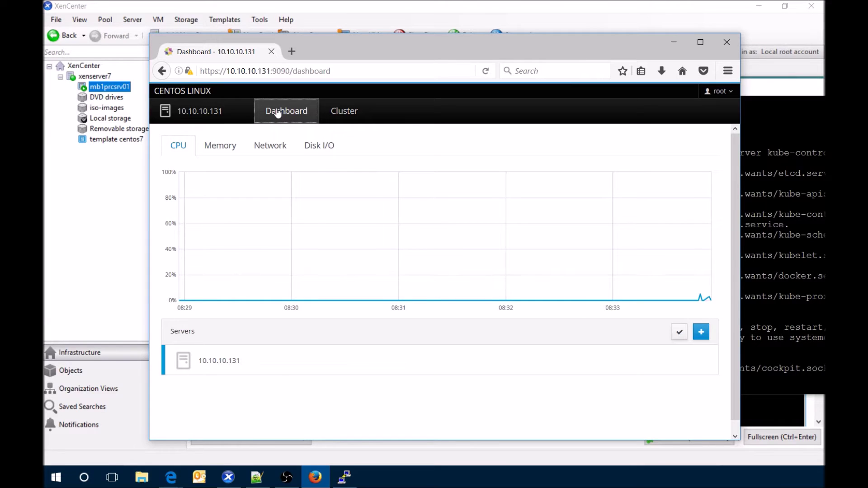
click(353, 115)
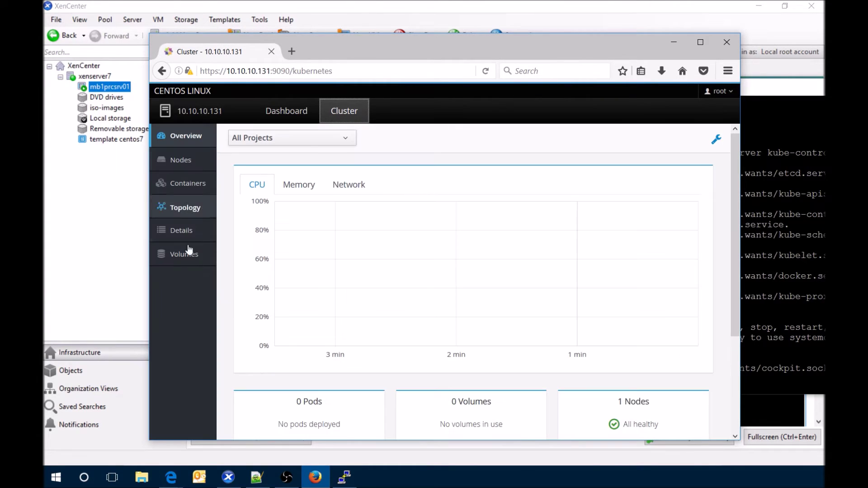
click(286, 117)
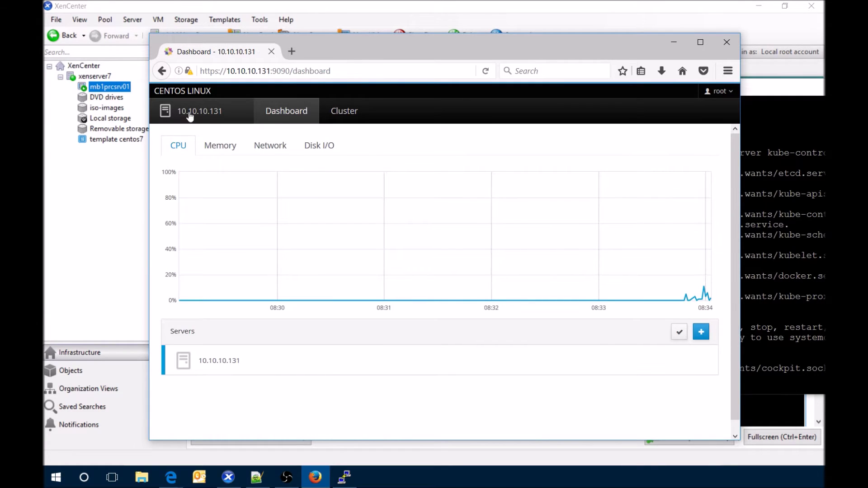
click(190, 116)
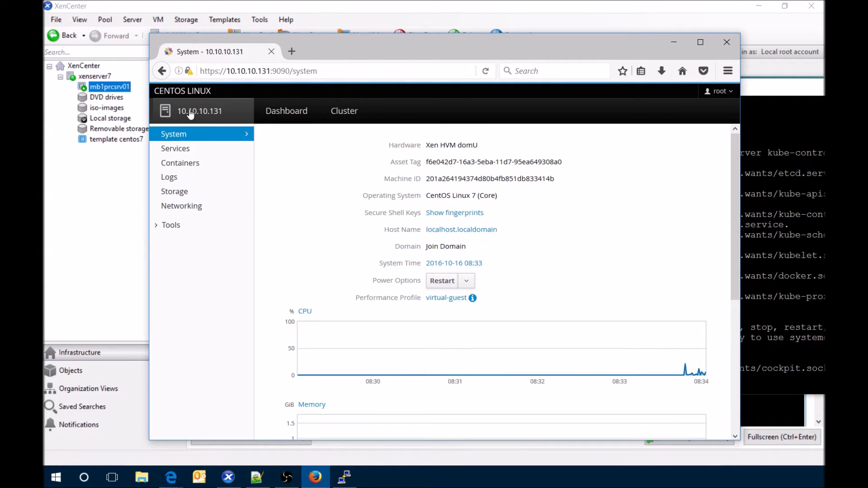
click(184, 164)
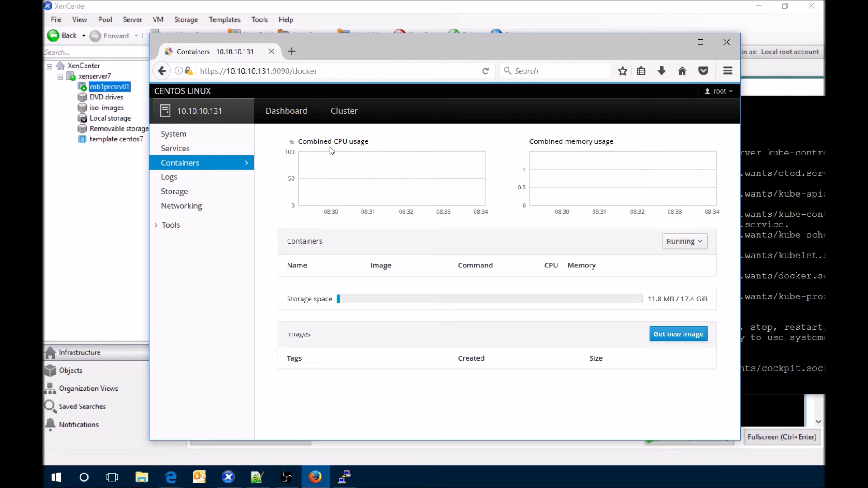
Step: Switch to the Kubernetes Cluster overview showing 0 pods, 0 volumes and 1 healthy node
click(344, 111)
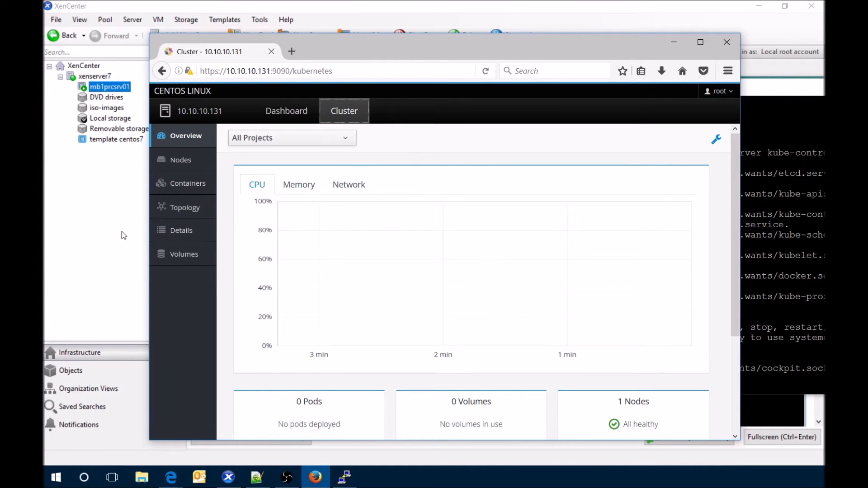
Step: Review cluster Nodes and Containers, then inspect the kubernetes service and node 127.0.0.1 in Topology
click(186, 162)
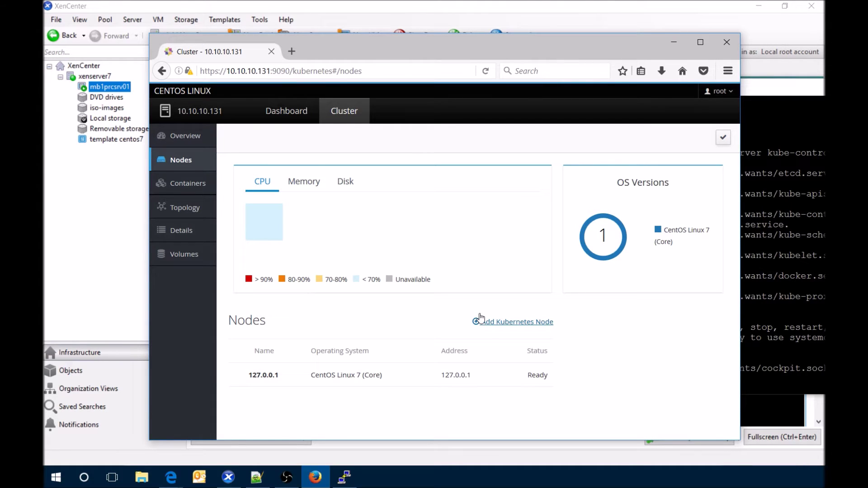
click(193, 184)
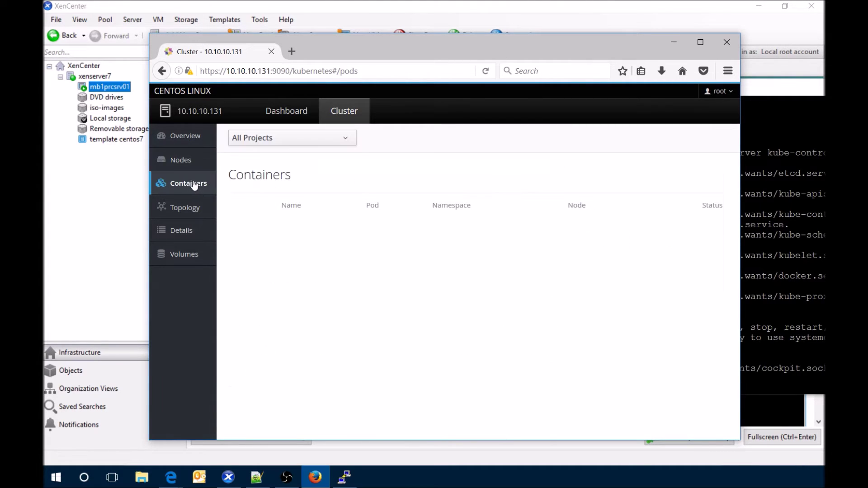
click(181, 211)
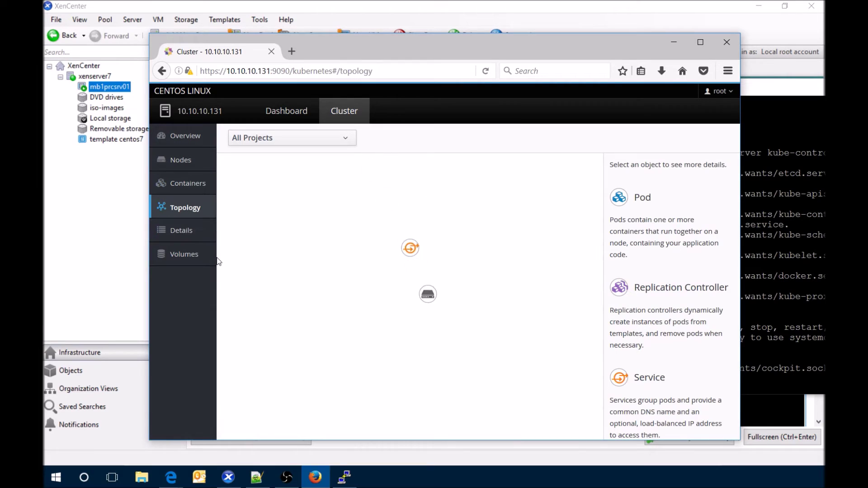
click(410, 248)
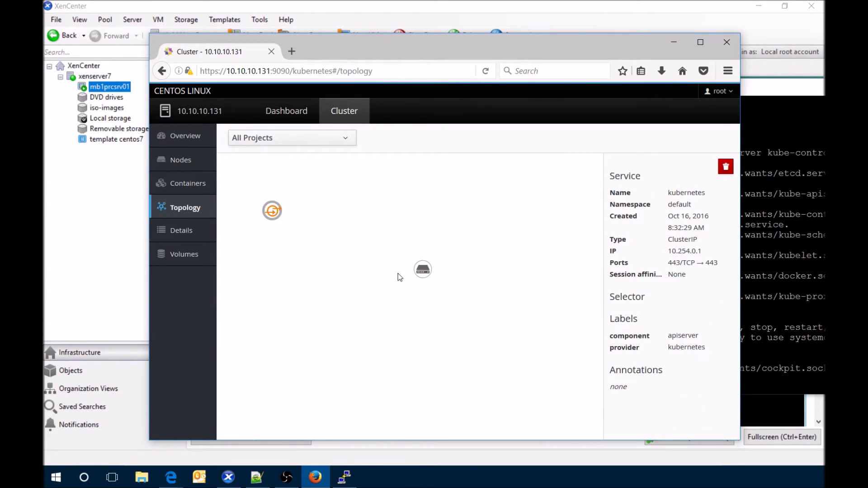
click(422, 269)
click(287, 273)
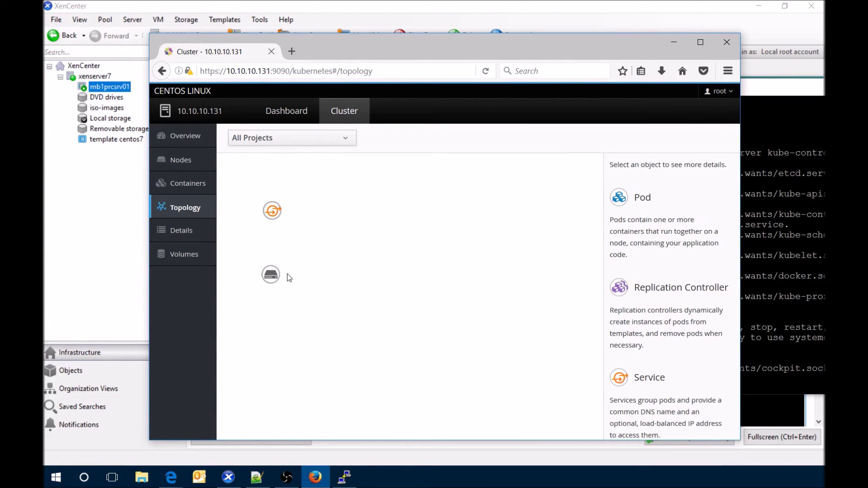
click(271, 213)
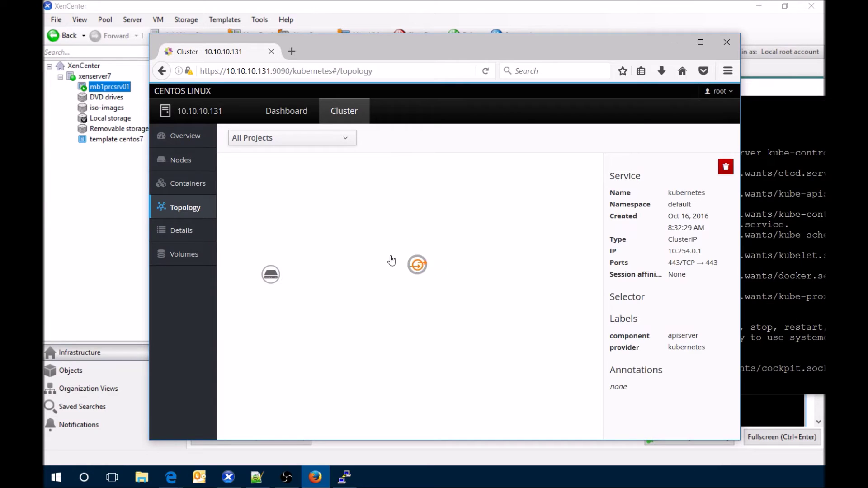
click(273, 275)
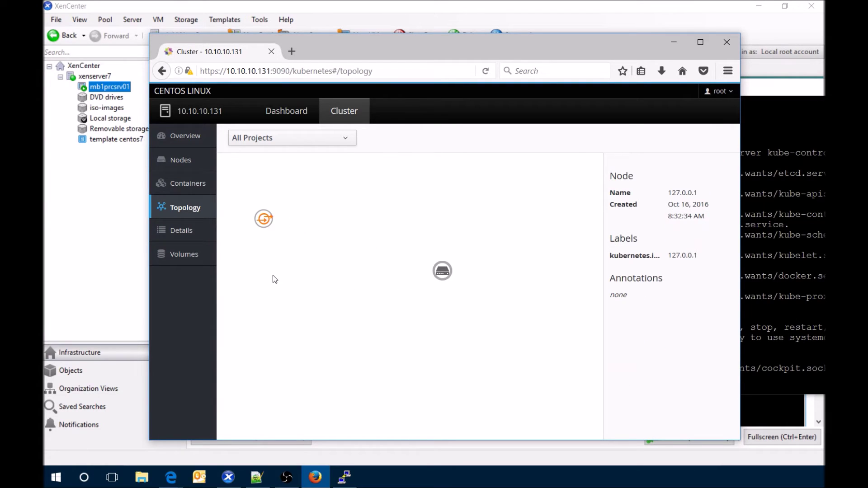
drag(427, 275, 315, 269)
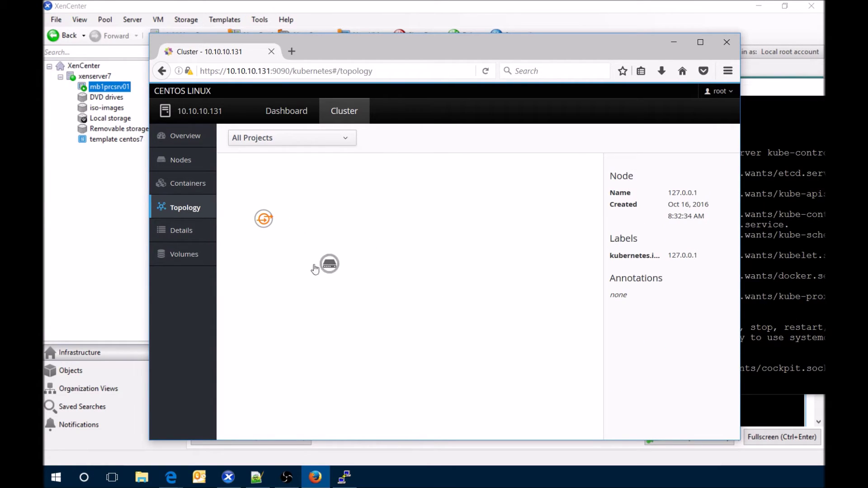
Step: Check the Details and Volumes pages, then return to Containers and the Topology map
click(186, 233)
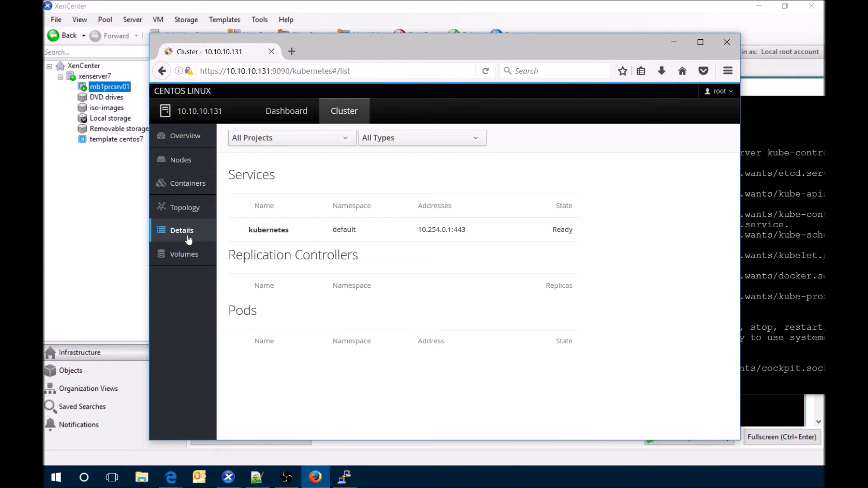
click(187, 253)
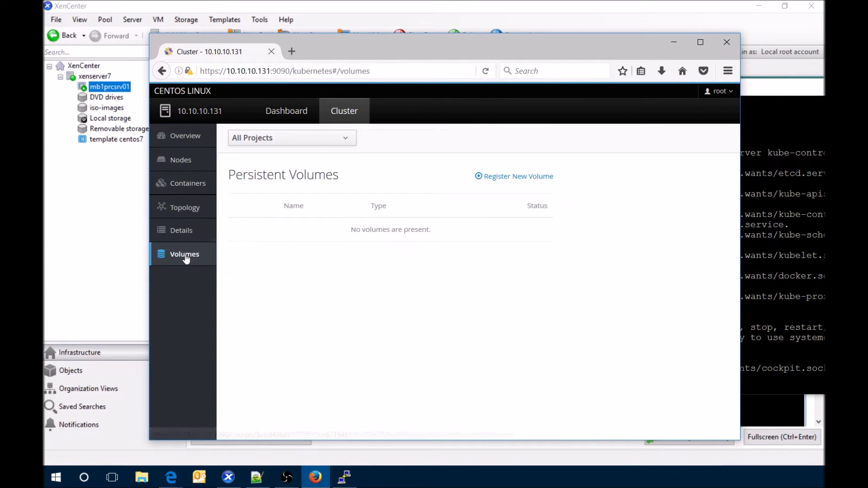
click(179, 184)
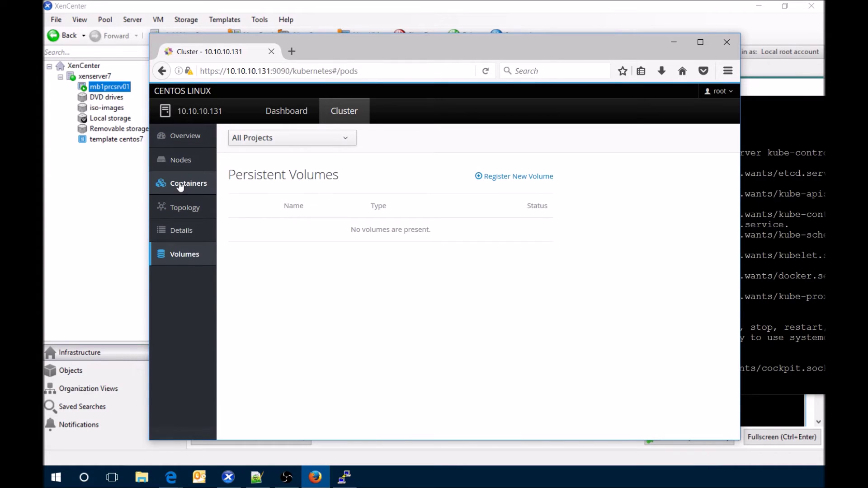
click(191, 213)
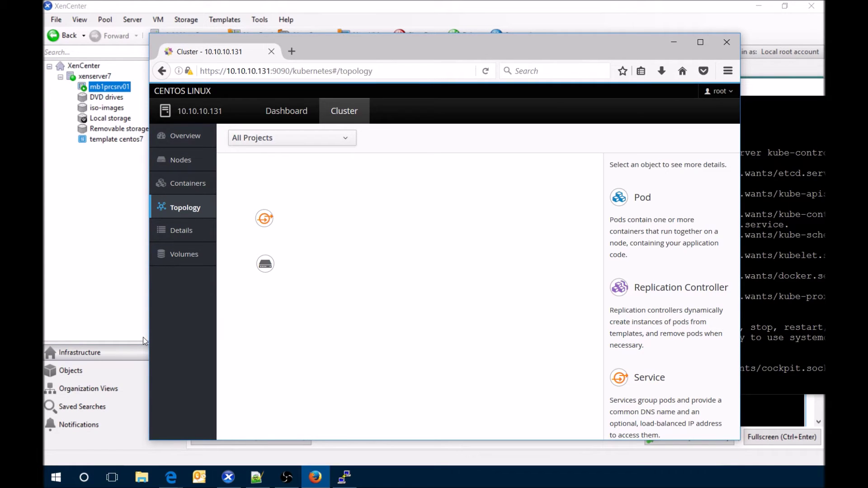
click(344, 477)
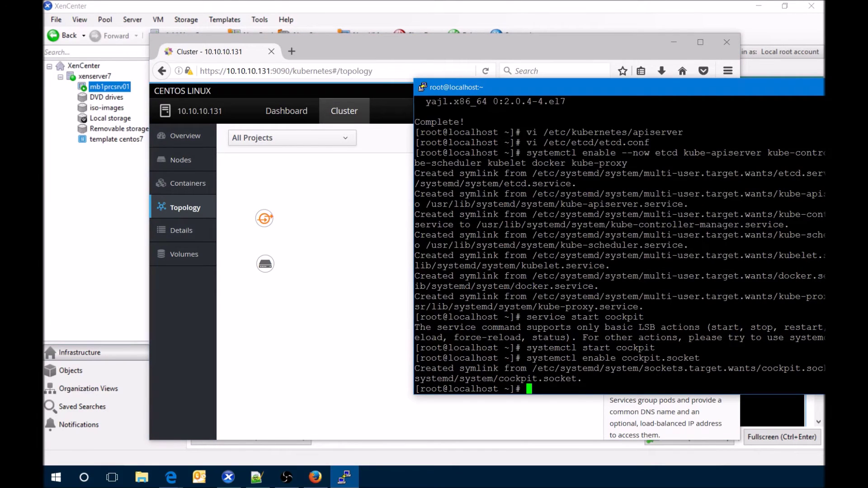
Step: Clear the terminal and run kubectl run example --image=nginx to create the example deployment
key(Up)
key(Down)
text(clear)
key(Return)
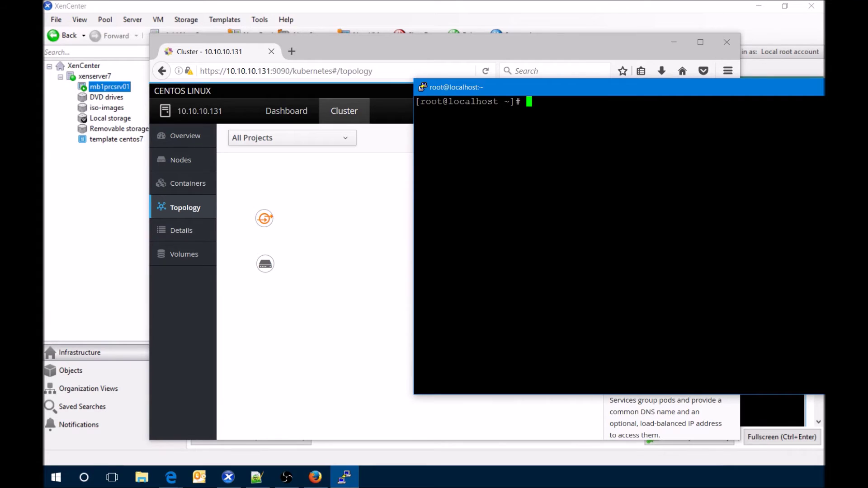
drag(544, 92, 577, 143)
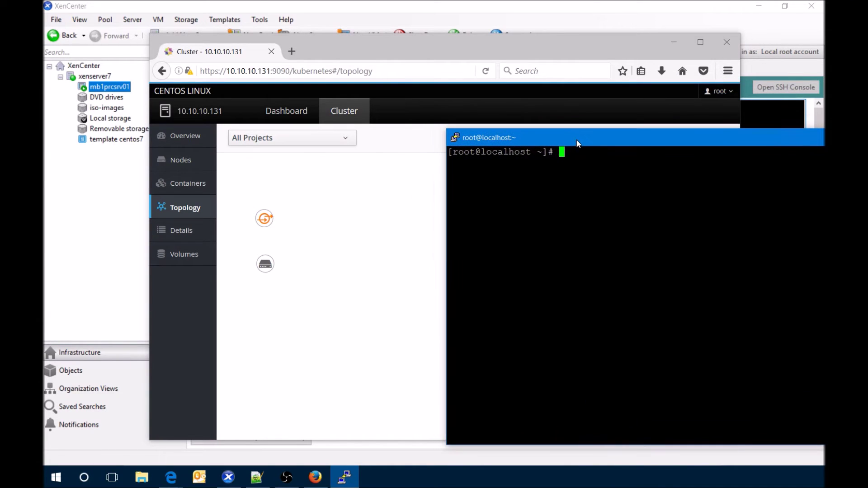
key(alt+Tab)
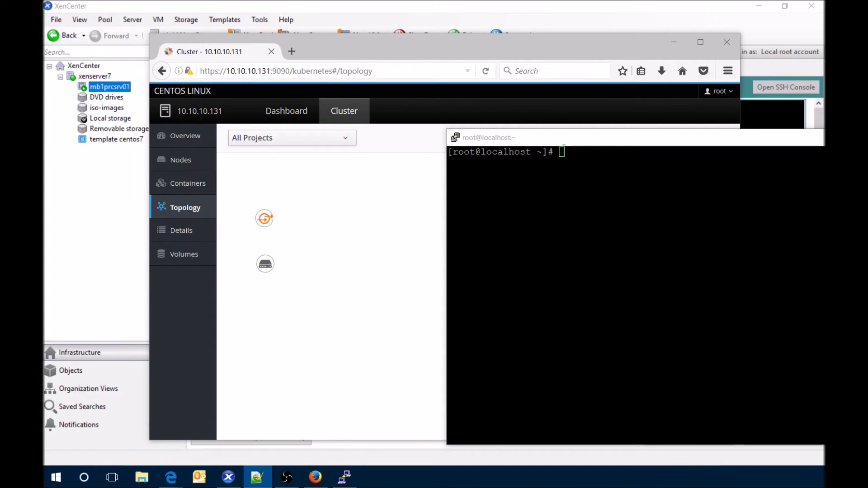
key(alt+Tab)
text(kubectl run example --image=nginx)
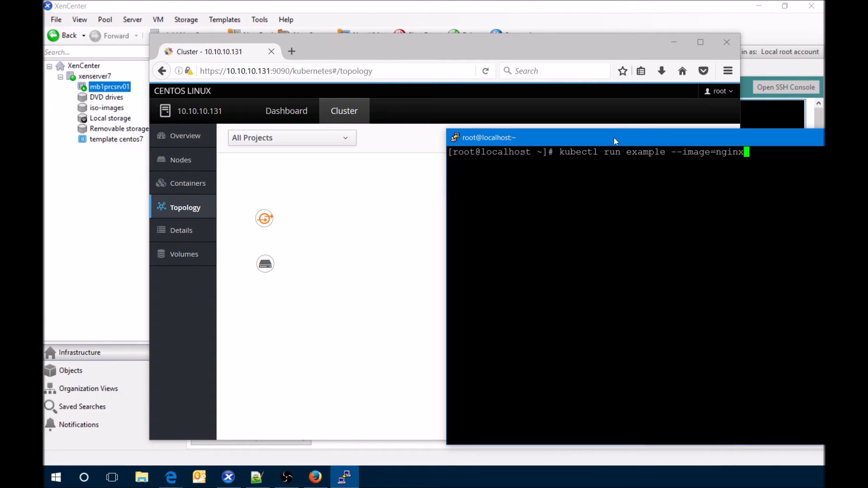
drag(616, 141, 655, 133)
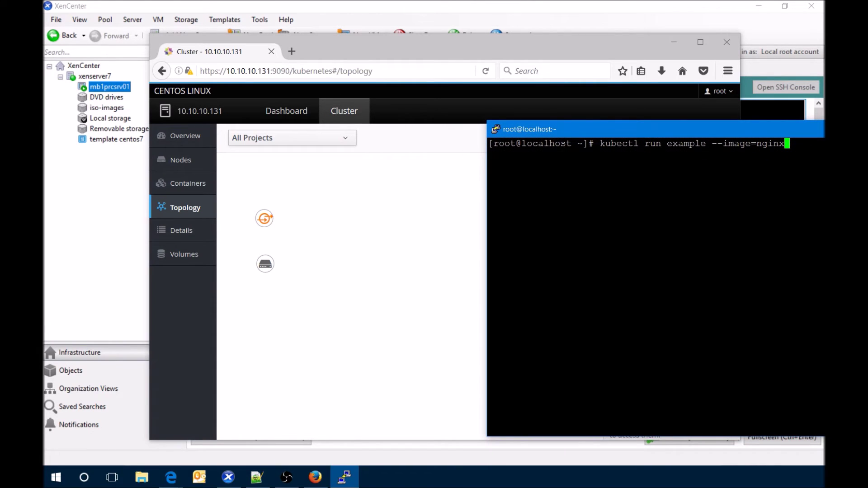
key(Return)
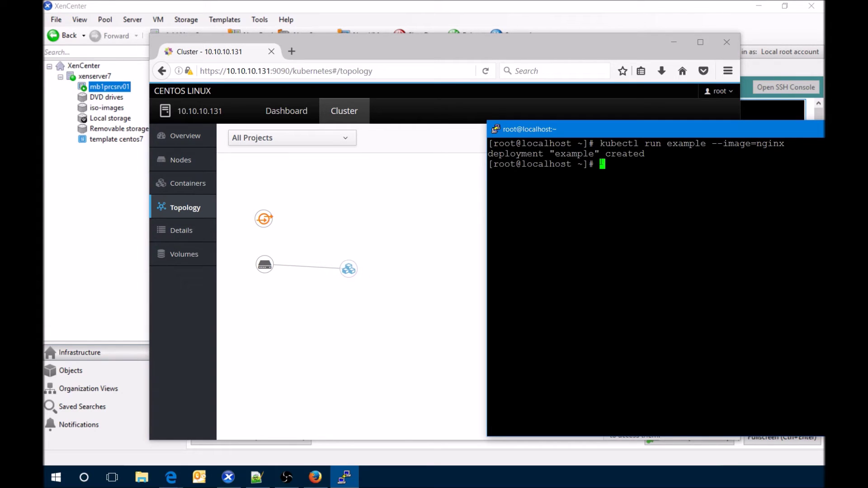
mouse_move(350, 274)
Step: Paste the kubectl command that deploys wordpress into the terminal
key(alt+Tab)
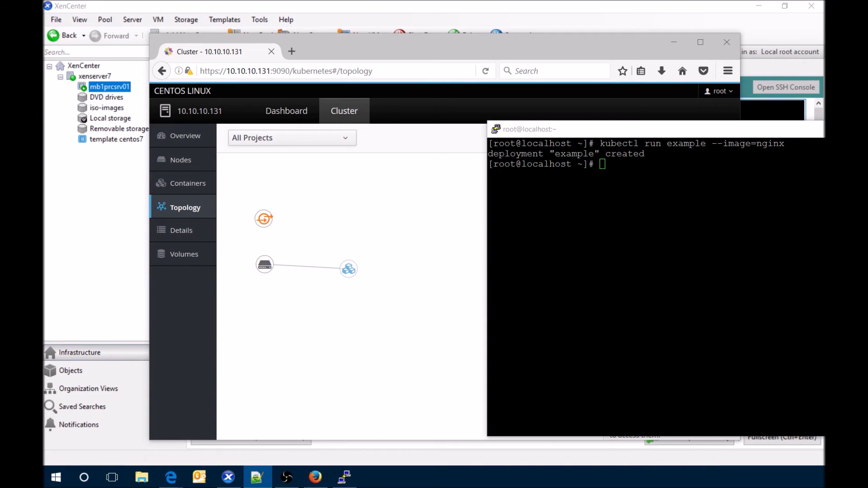
key(alt+Tab)
key(shift+Insert)
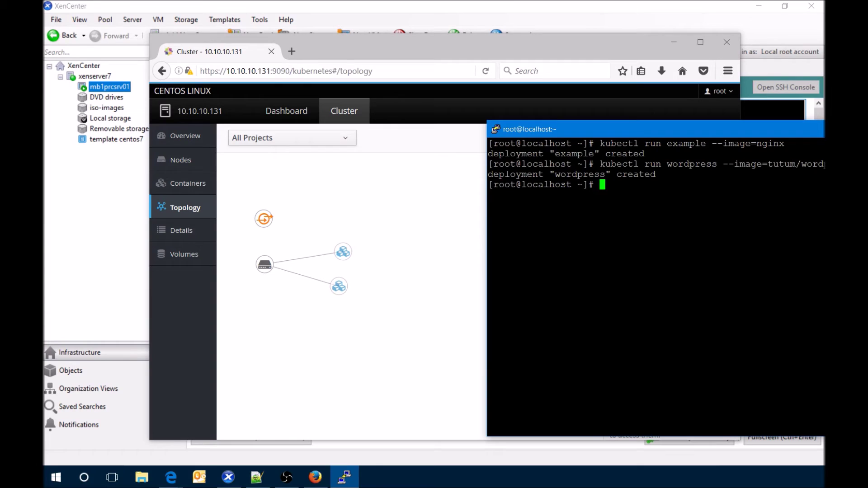
Step: Run kubectl get pods to see the example and wordpress pods still ContainerCreating
text(kube)
key(BackSpace)
text(ctl get pods)
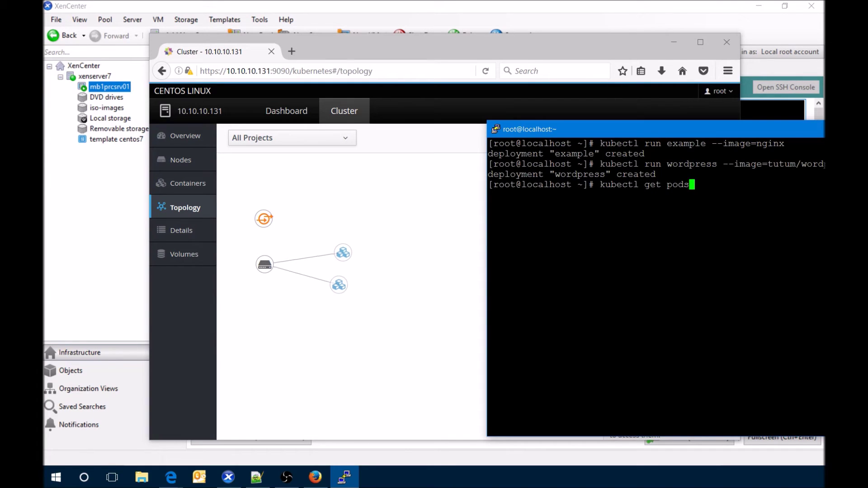
key(Return)
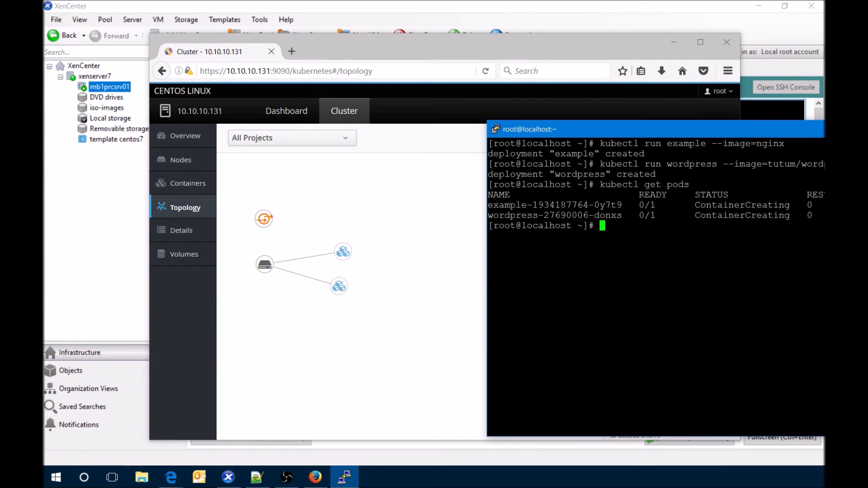
drag(642, 131, 536, 138)
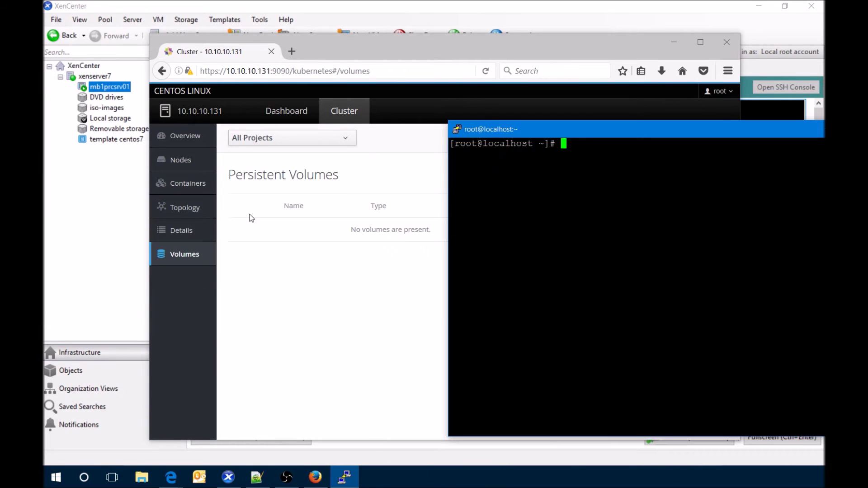
Step: Review the 10.10.10.131 host's Docker containers and images, then return to the cluster's Persistent Volumes page
click(284, 113)
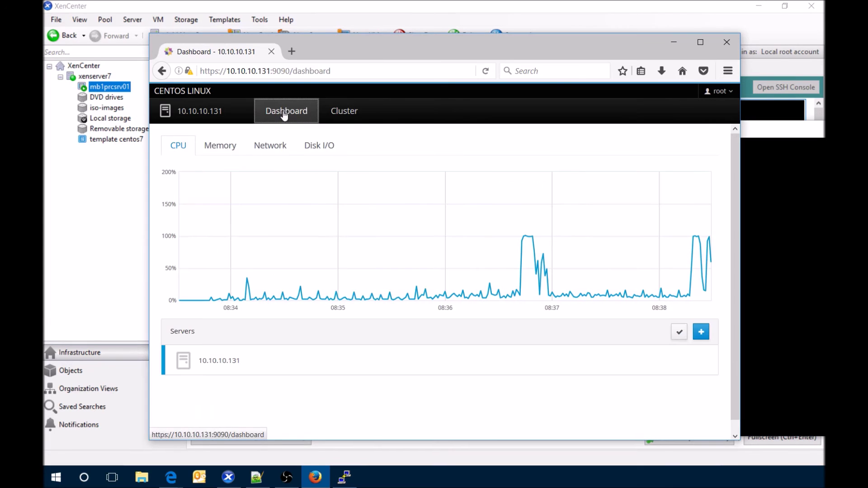
click(190, 113)
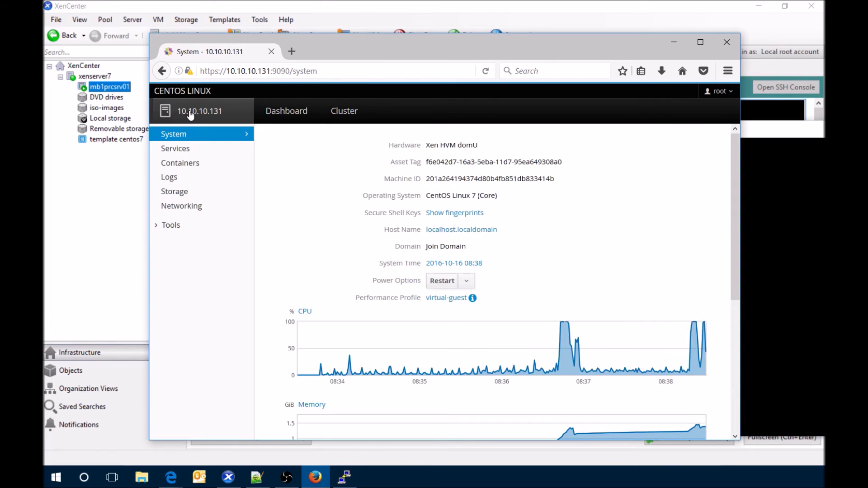
click(183, 164)
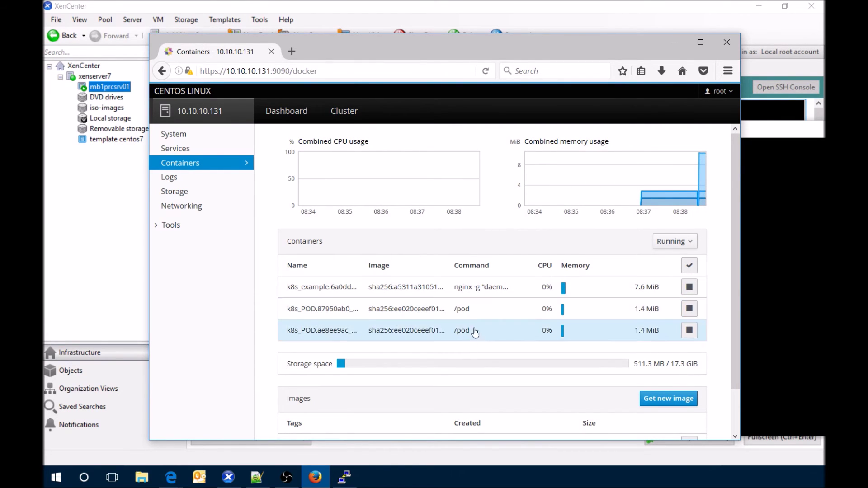
scroll(423, 369, down, 2)
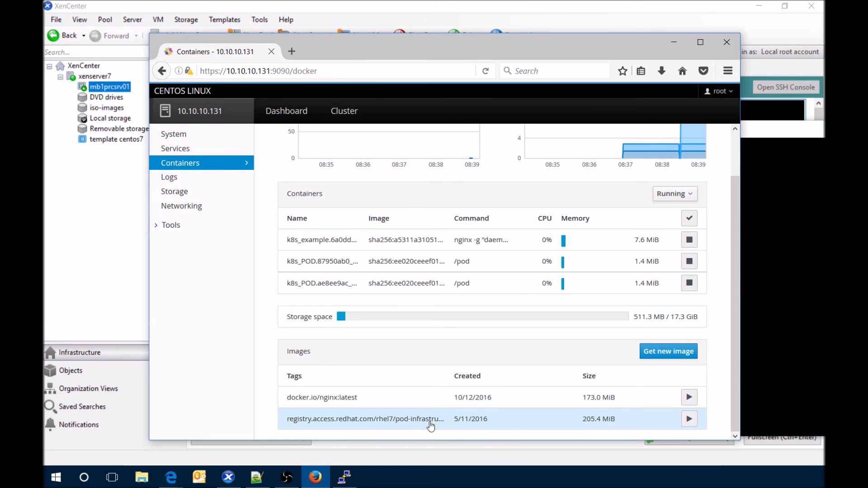
scroll(397, 377, up, 2)
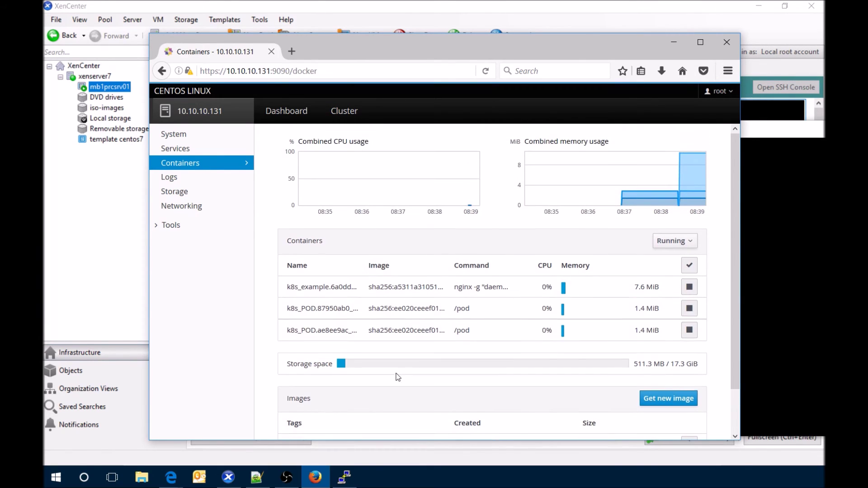
click(351, 112)
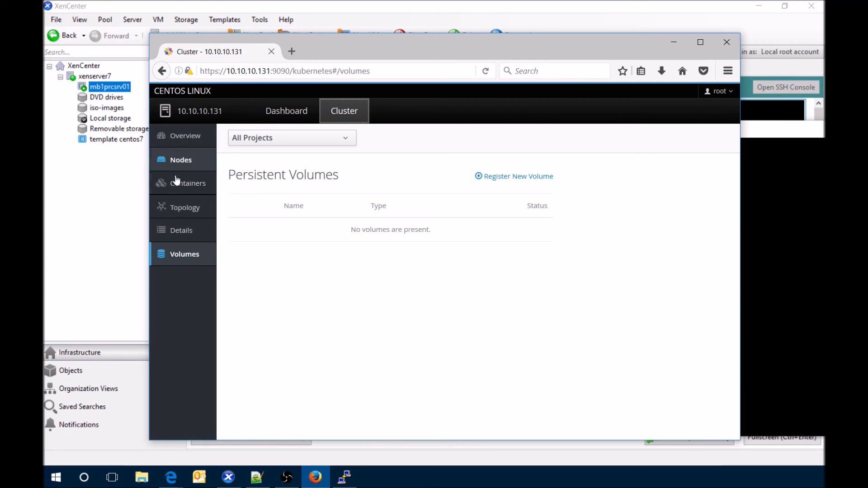
Step: Browse the cluster's Details, Topology and Containers views
click(183, 230)
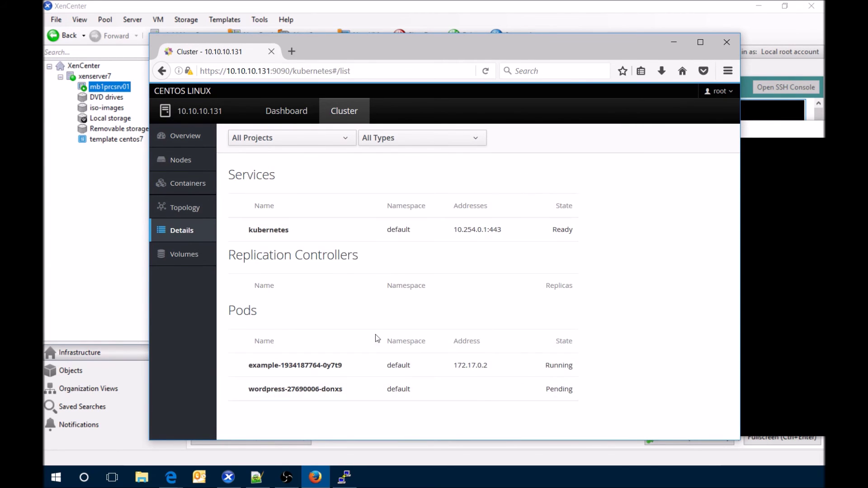
click(185, 207)
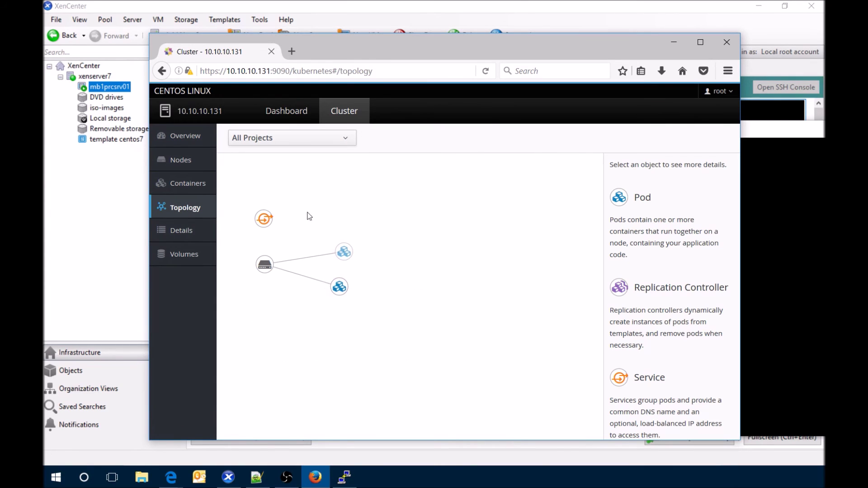
click(185, 186)
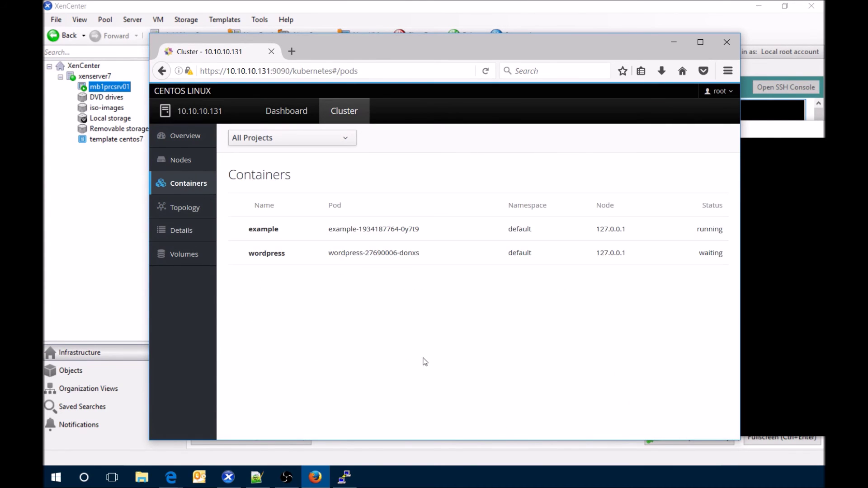
Step: Expand and collapse the example and wordpress container rows, then return to the topology graph
click(238, 230)
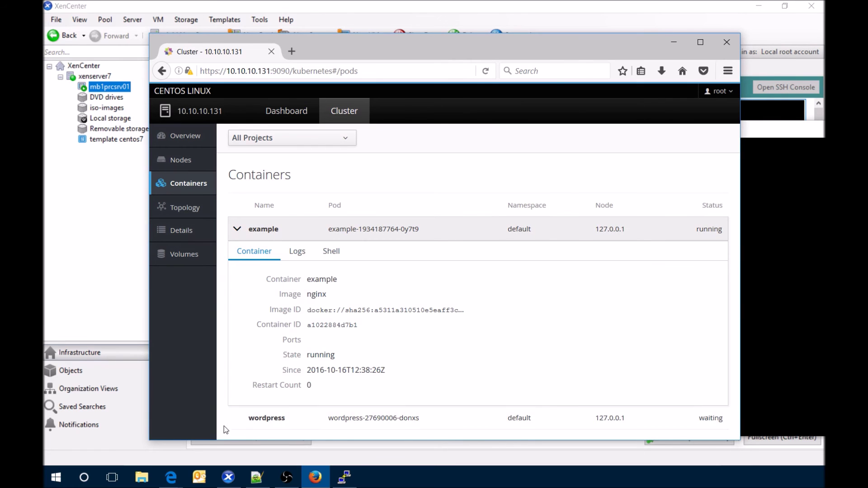
click(237, 418)
scroll(460, 342, down, 3)
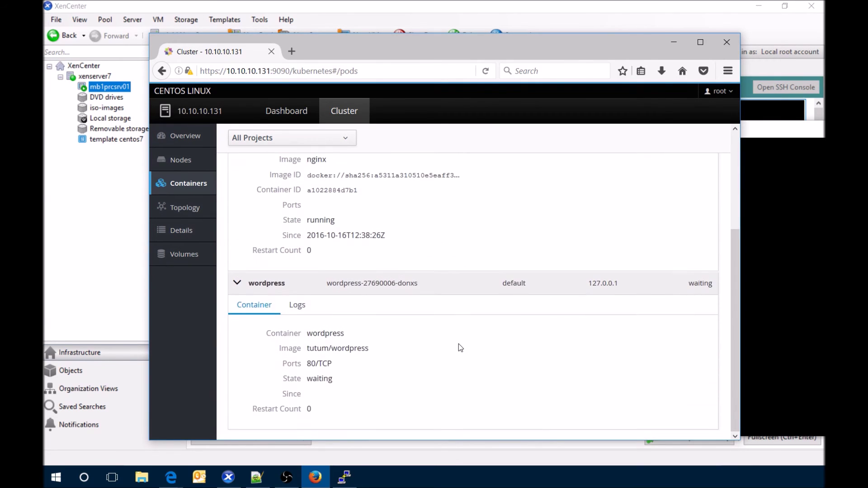
scroll(459, 344, up, 4)
click(238, 229)
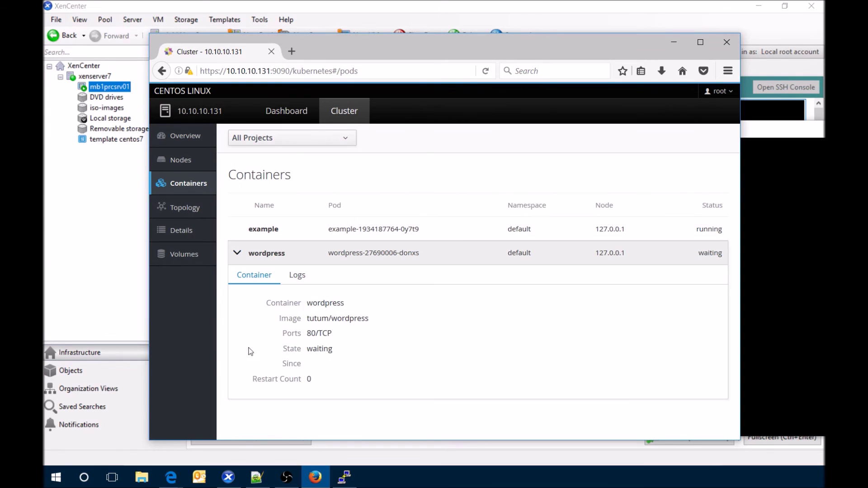
click(237, 253)
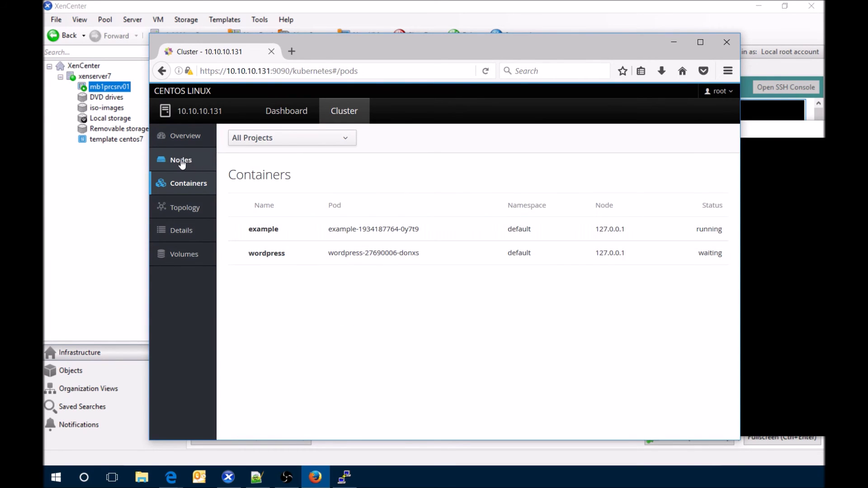
click(181, 208)
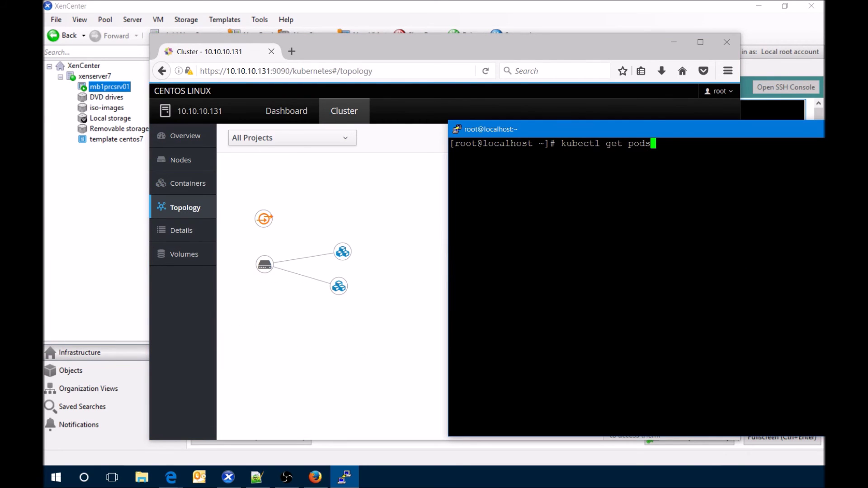
Step: Rerun kubectl get pods to confirm example and wordpress are both Running
key(Return)
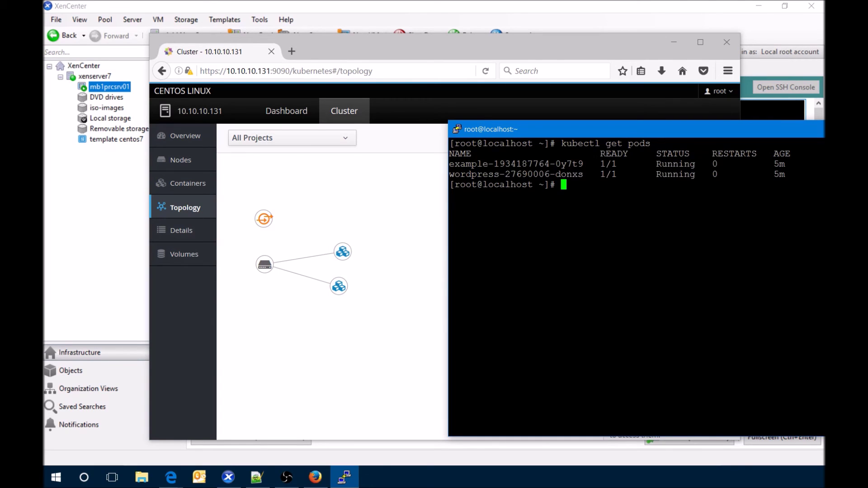
key(Up)
key(Up)
key(Down)
Step: Recall the wordpress run command with port 80 and host port 81, then minimize PuTTY
key(Up)
key(Down)
key(Up)
key(Up)
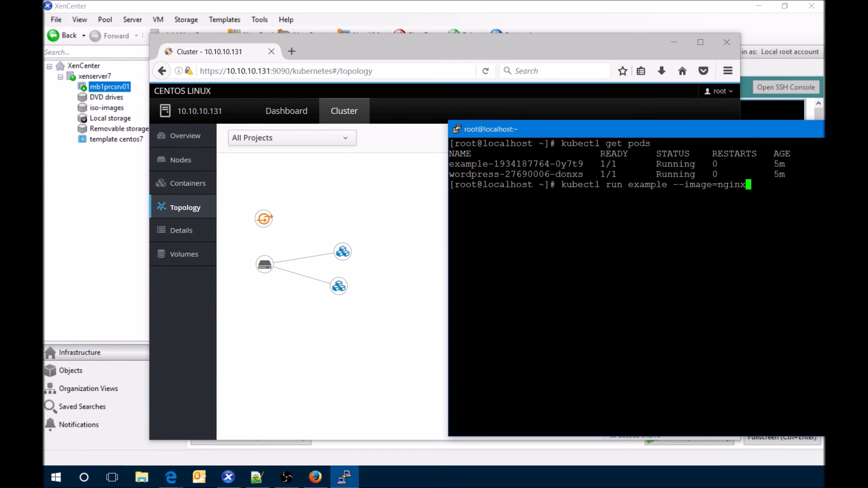
key(Down)
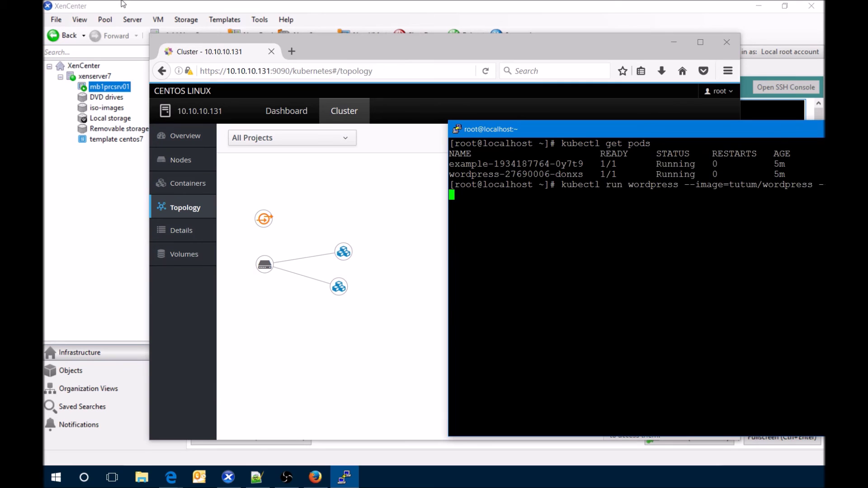
drag(622, 130, 390, 154)
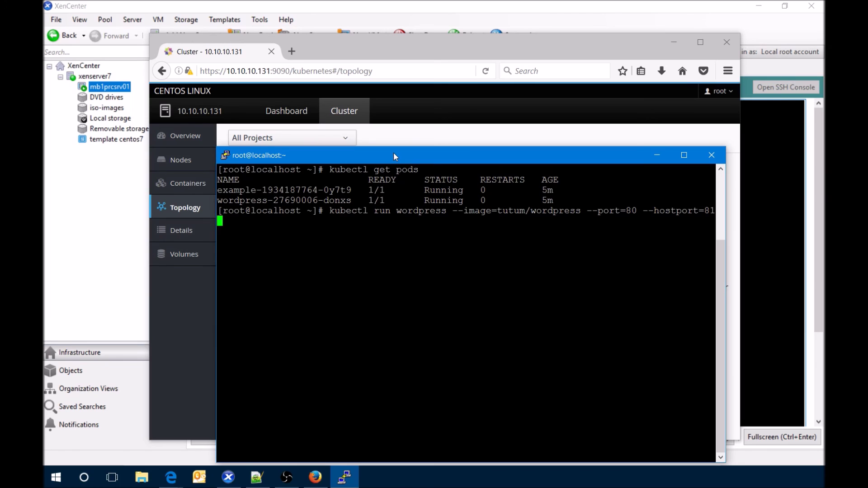
click(658, 156)
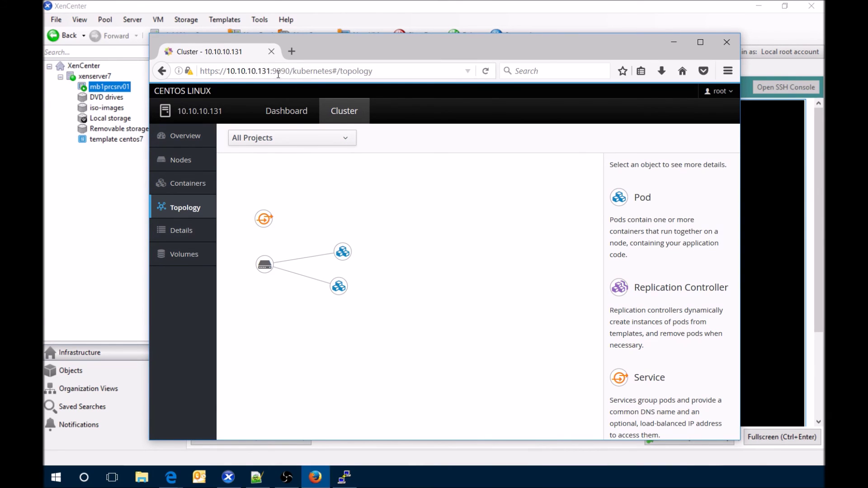
Step: Load 10.10.10.131:81 in a new Firefox tab to reach the WordPress language selection page
click(295, 53)
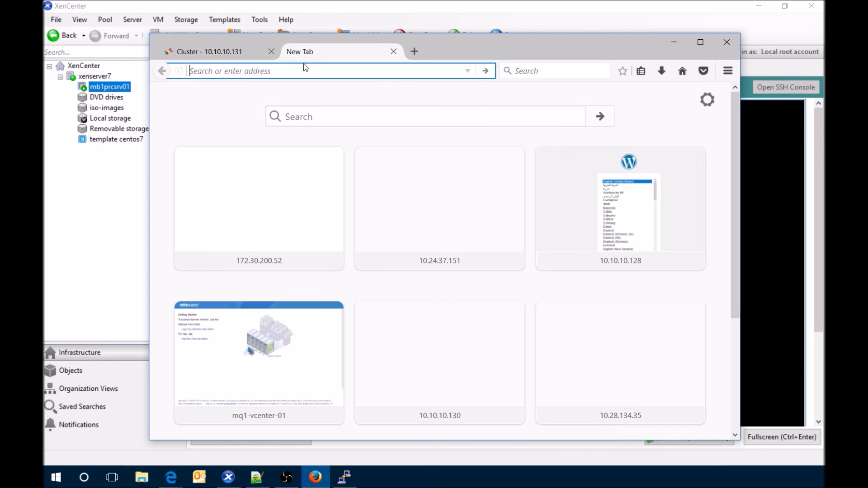
text(10.10.)
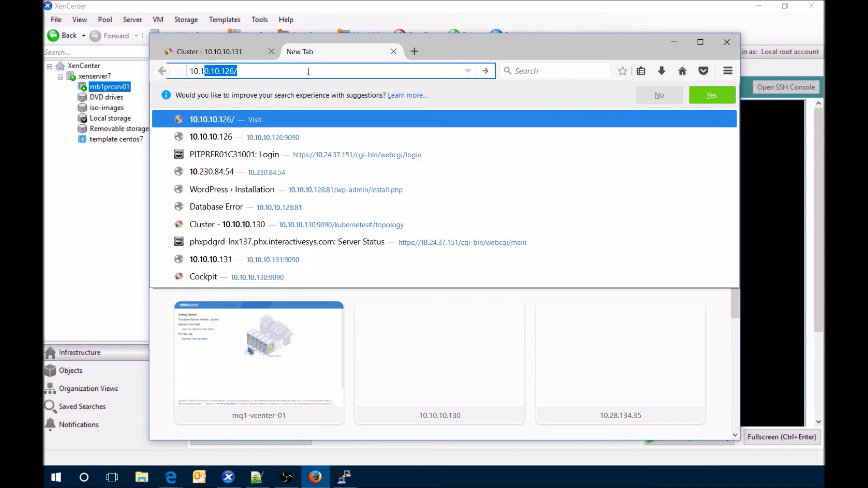
text(10.)
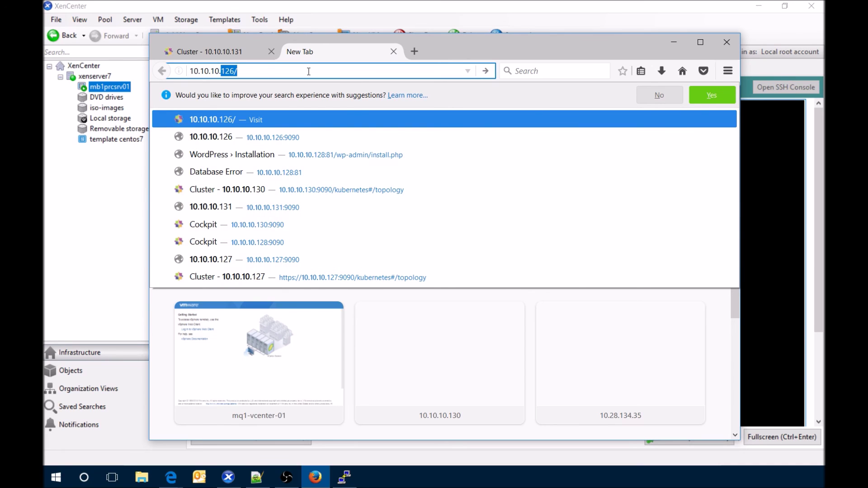
text(13)
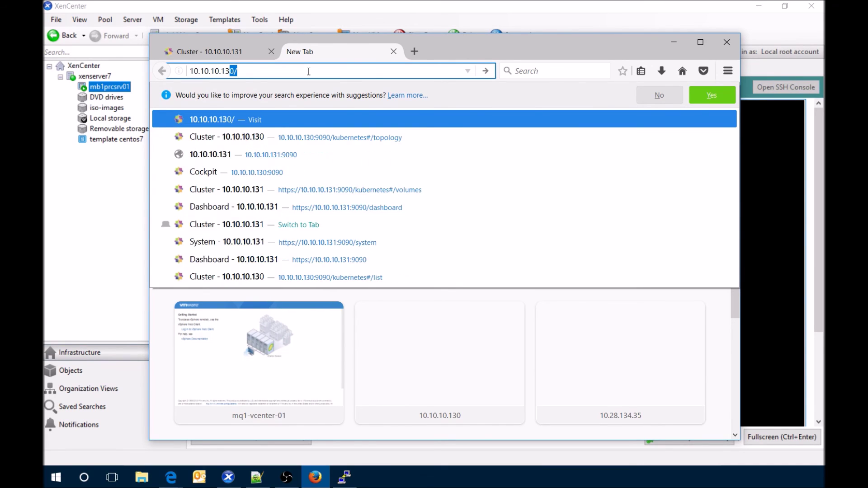
text(1:81)
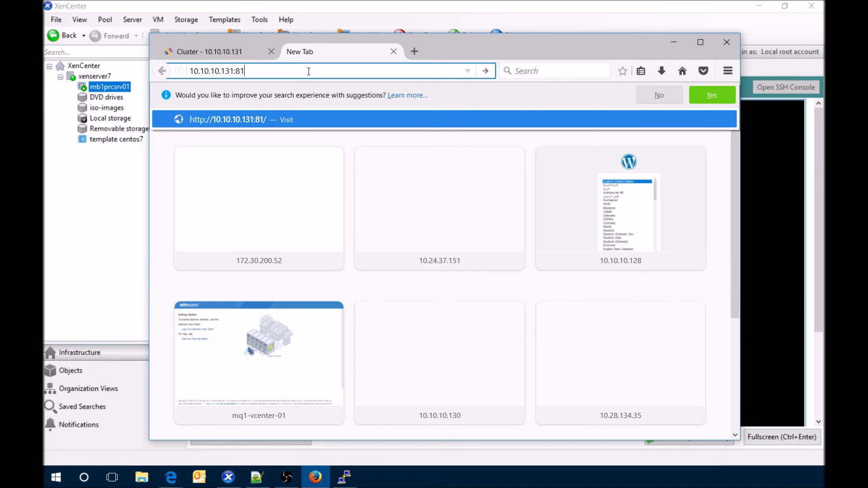
key(Return)
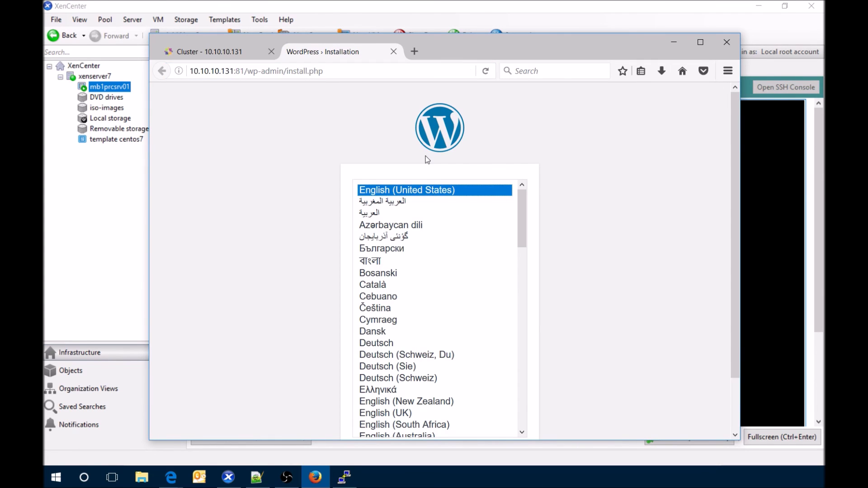
drag(522, 208, 530, 446)
scroll(597, 194, down, 2)
scroll(598, 196, up, 2)
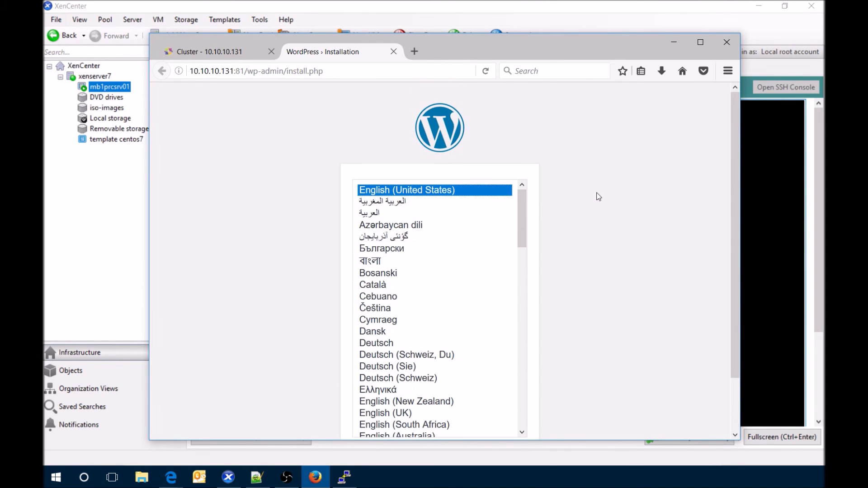